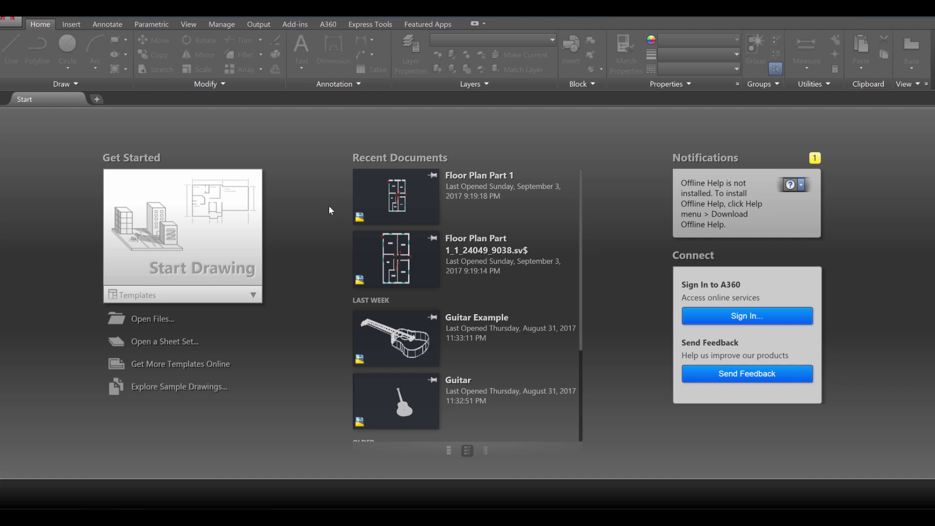
- Start a new blank drawing
left_click(207, 212)
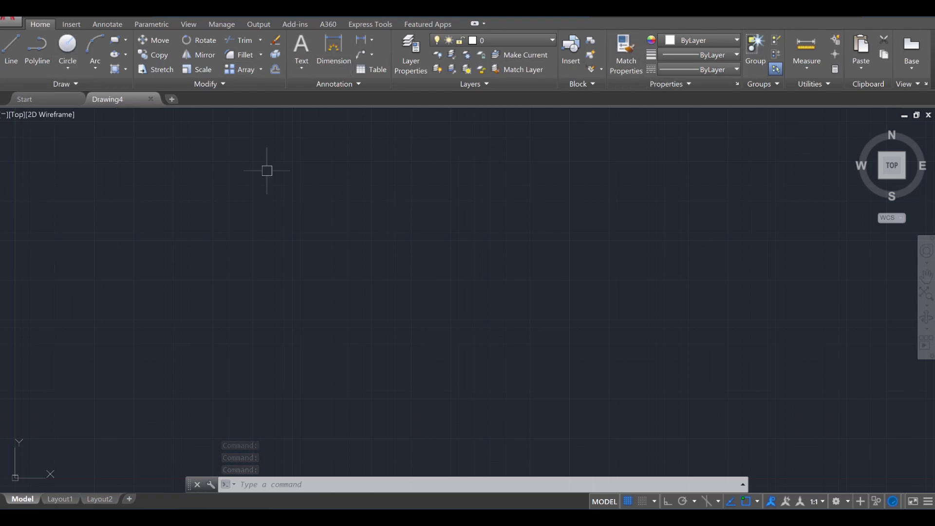
left_click(66, 24)
left_click(107, 24)
left_click(76, 24)
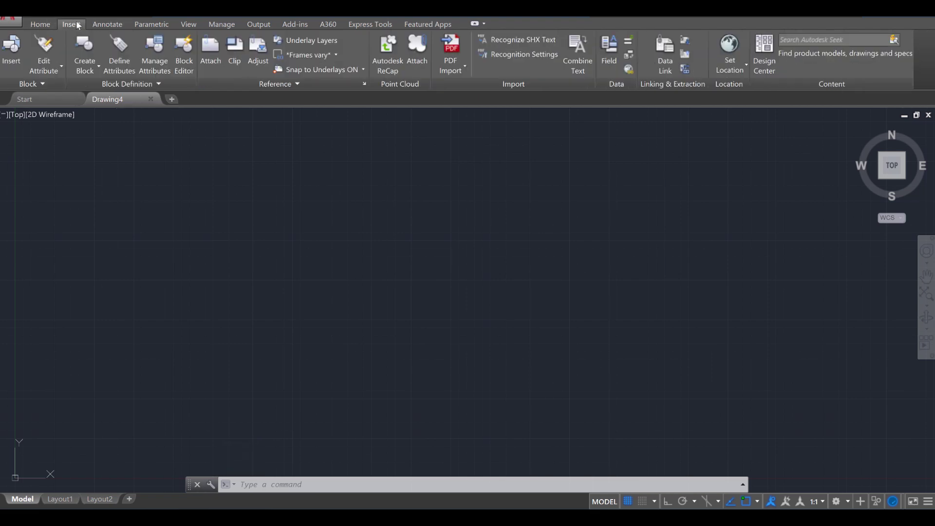
left_click(53, 23)
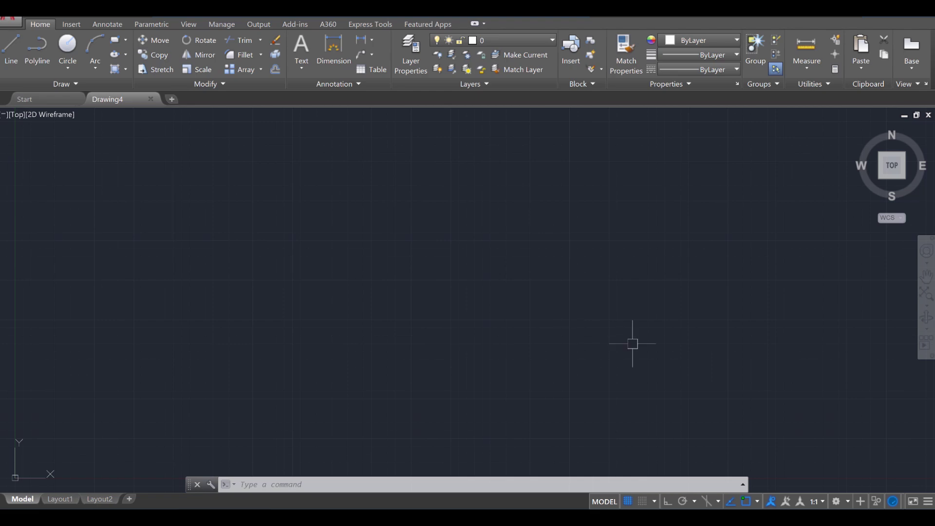
left_click(849, 501)
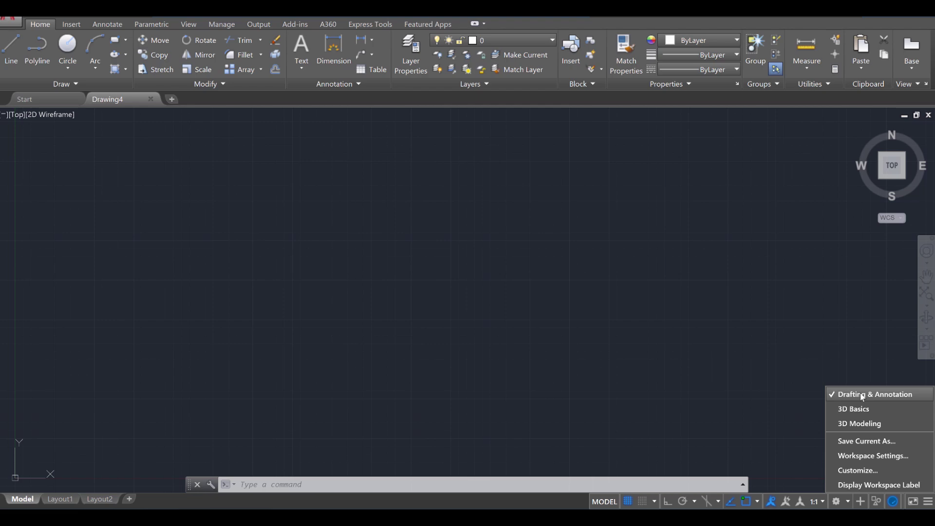
left_click(538, 323)
key("Escape")
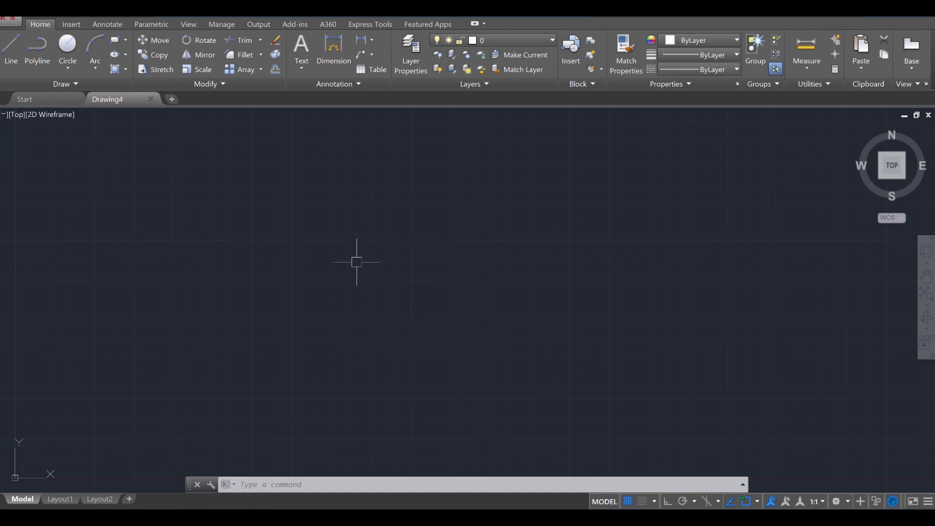
- Draw a closed, irregular nine-sided shape with connected freehand lines at arbitrary angles in the empty drawing
type("L")
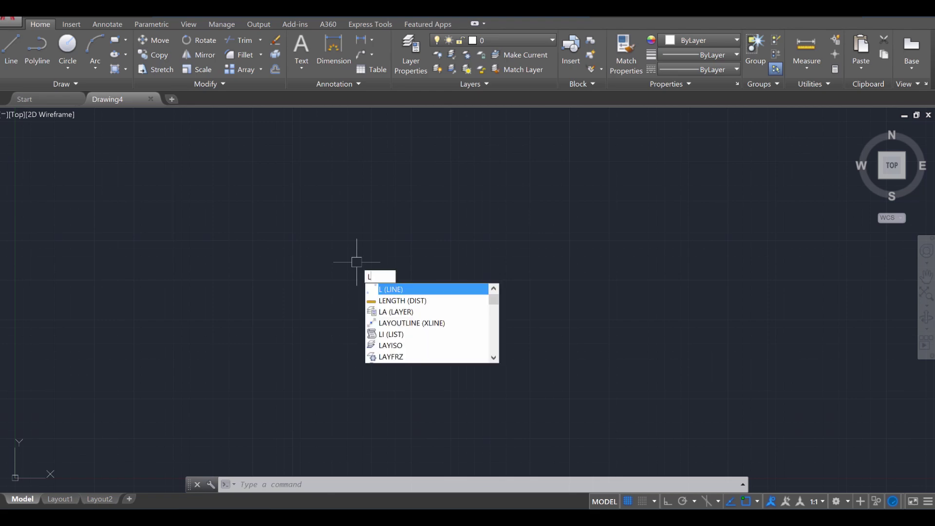
key("Return")
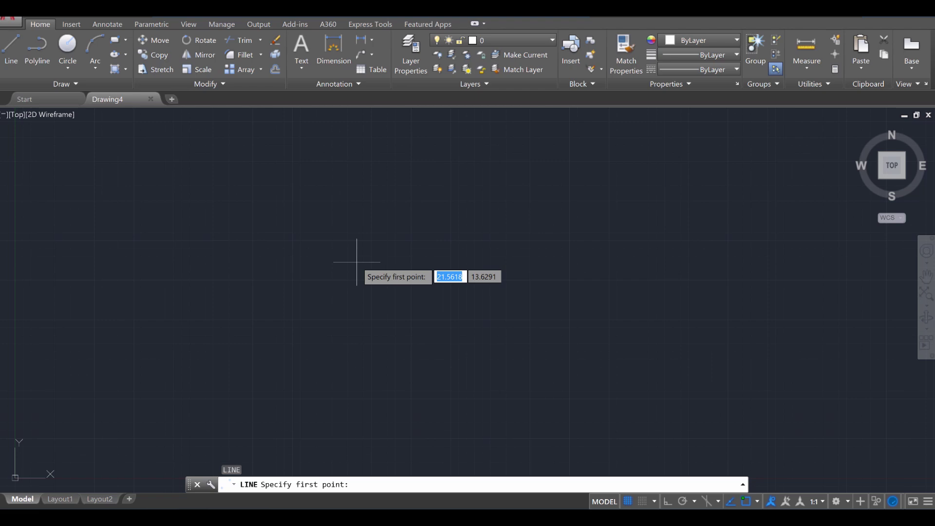
left_click(194, 248)
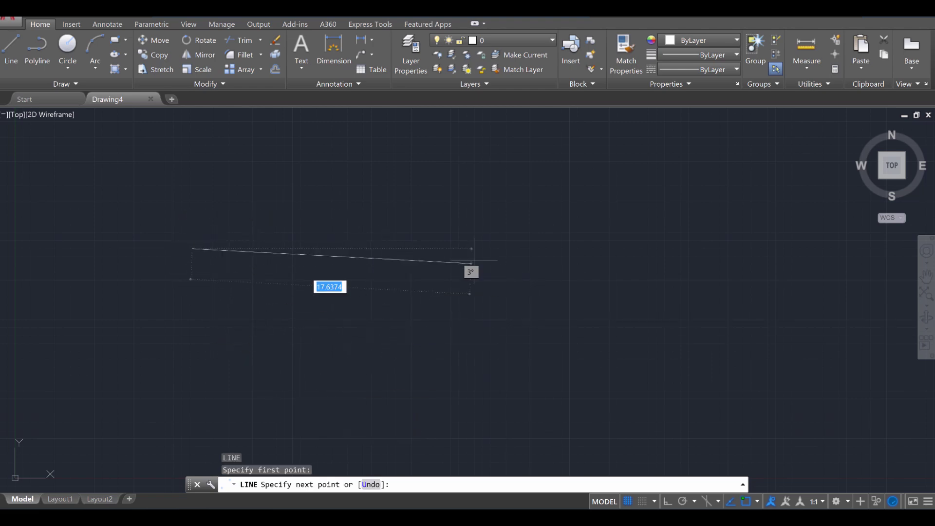
left_click(374, 382)
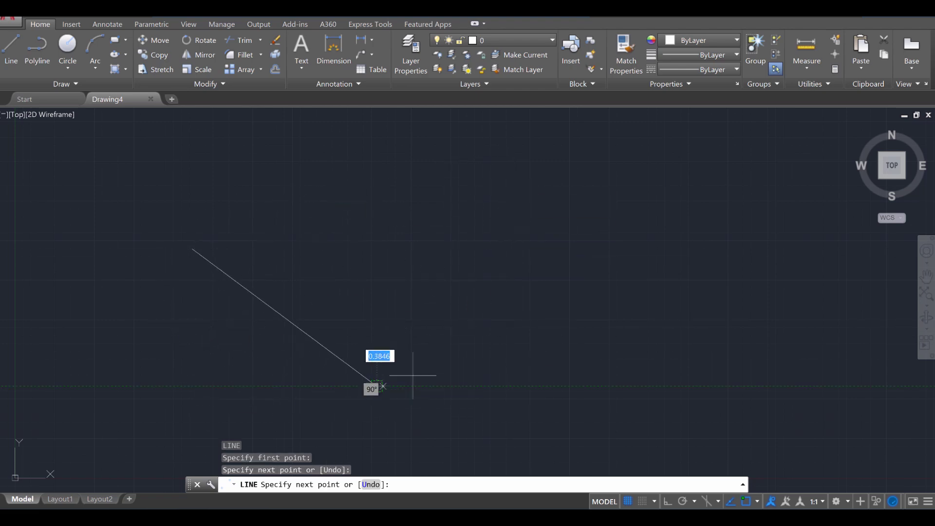
left_click(562, 271)
left_click(432, 171)
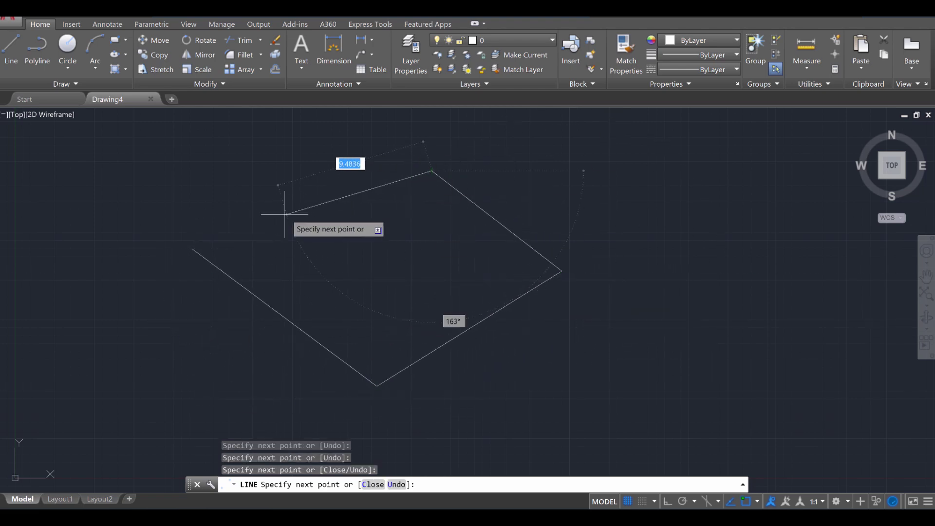
left_click(214, 220)
left_click(419, 258)
left_click(397, 329)
left_click(197, 227)
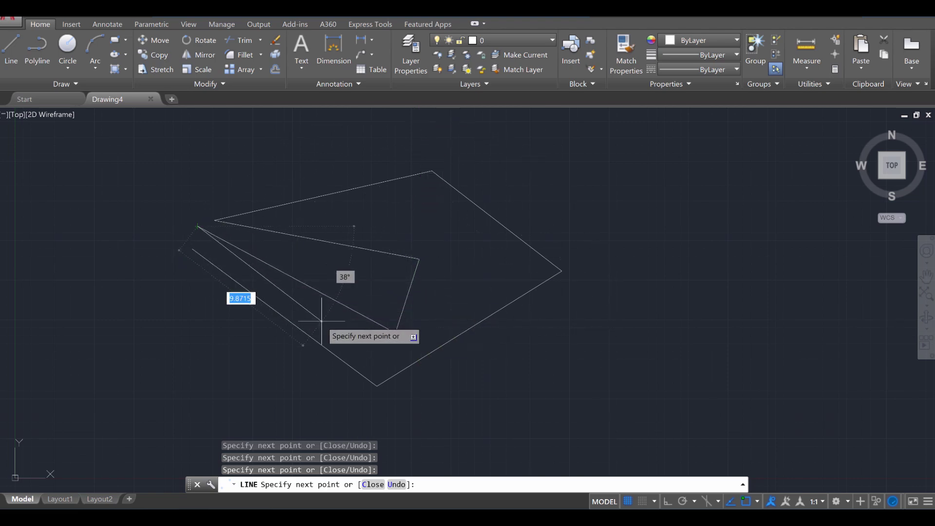
left_click(135, 284)
left_click(192, 248)
key("Escape")
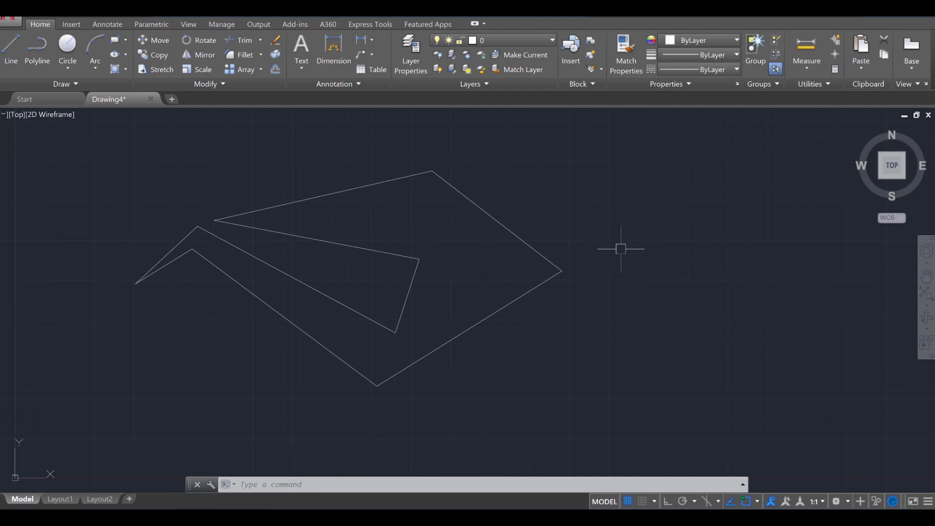
key("Escape")
key("Escape")
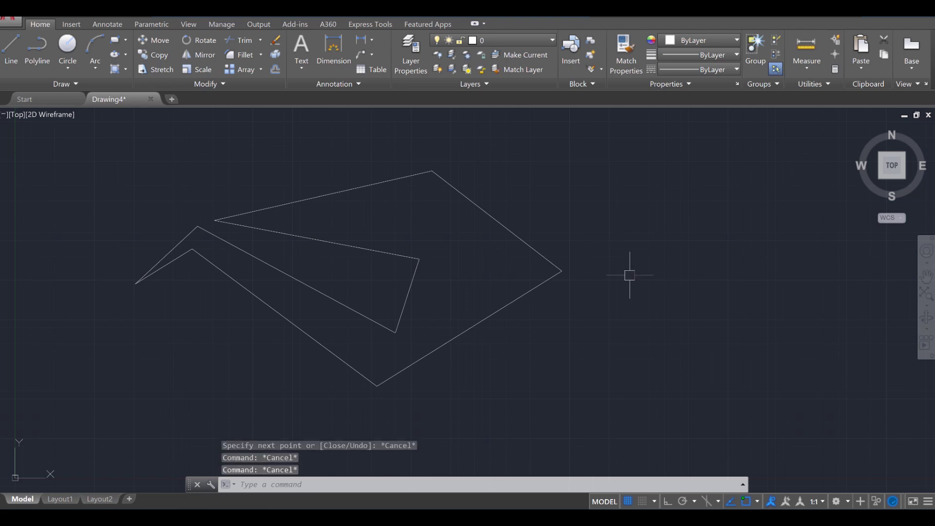
- Turn on Ortho mode and draw a closed six-line stepped outline beside the first shape, with a base about 10.2 units long
left_click(667, 502)
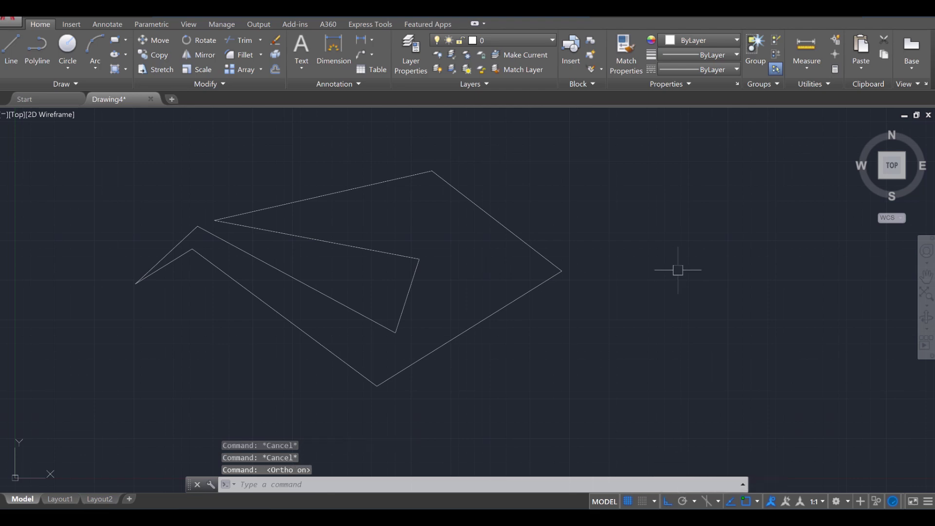
type("LINE")
key("Return")
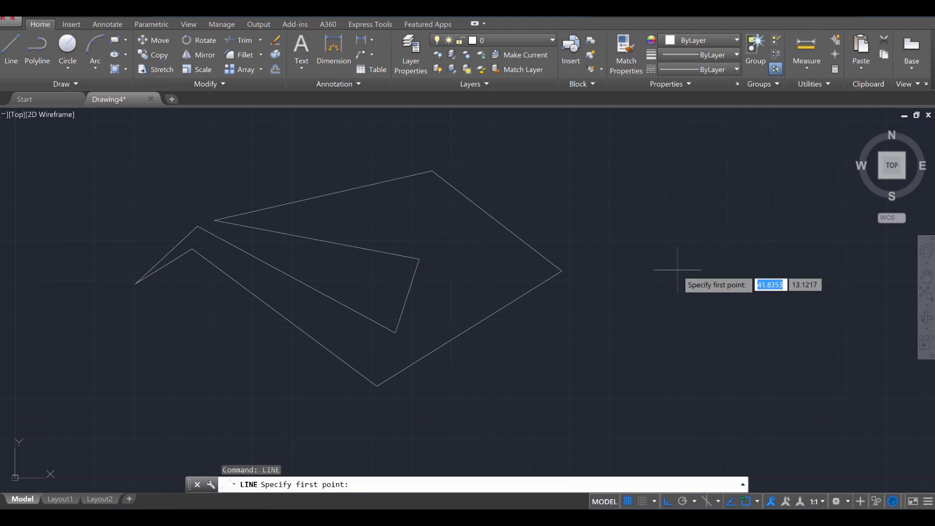
left_click(630, 317)
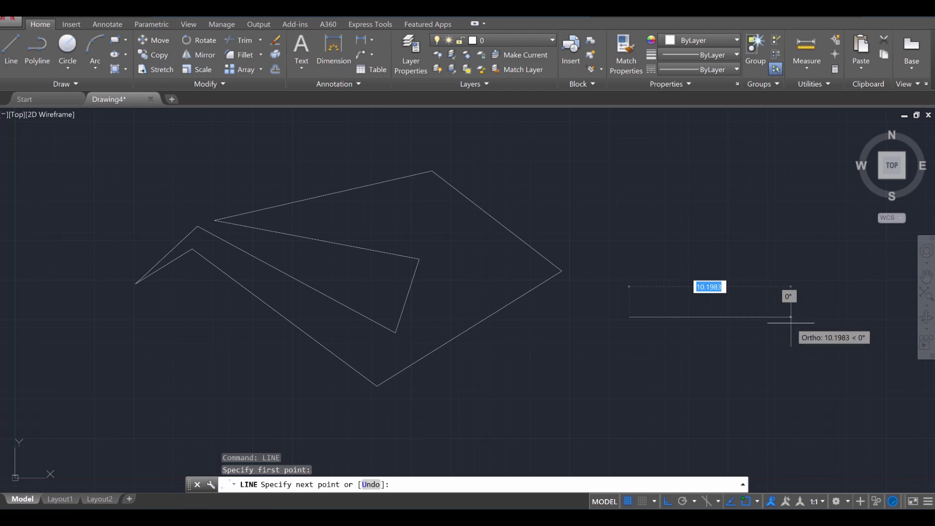
left_click(791, 319)
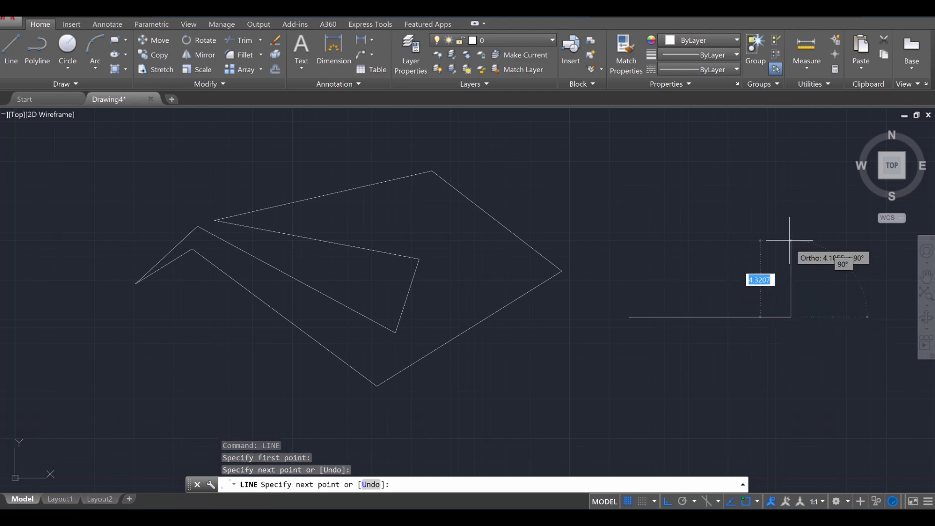
left_click(785, 190)
left_click(688, 190)
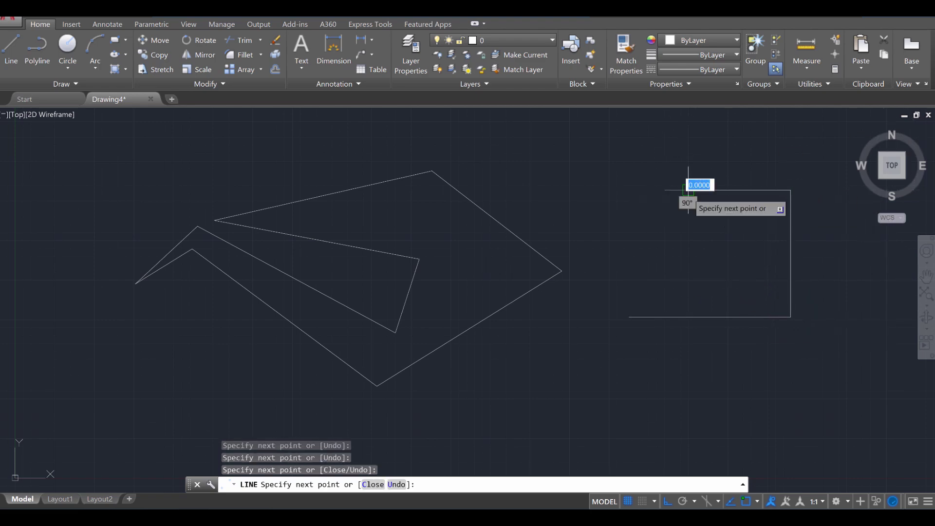
left_click(688, 274)
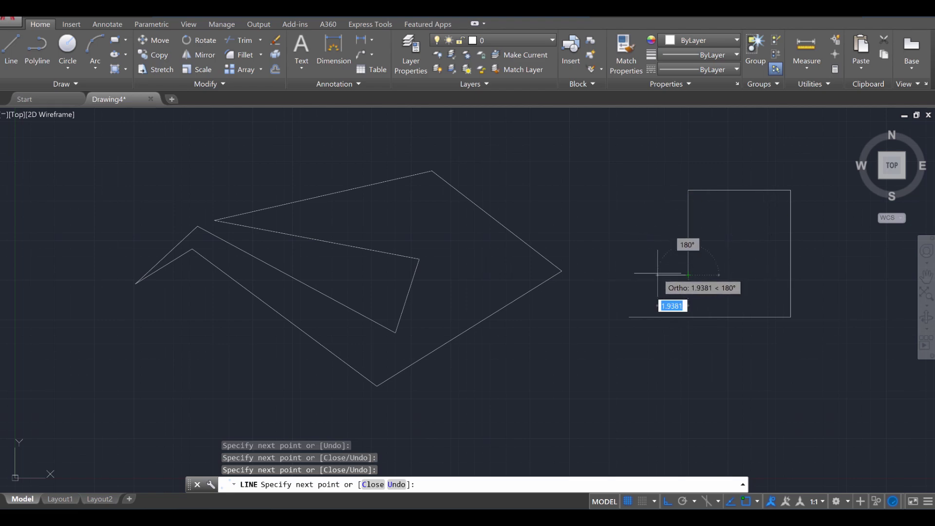
left_click(630, 274)
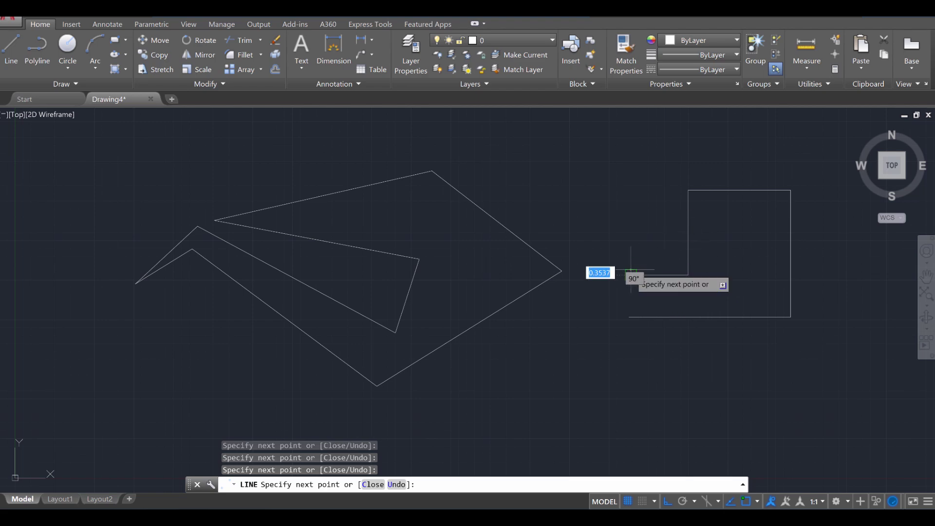
left_click(630, 315)
key("Escape")
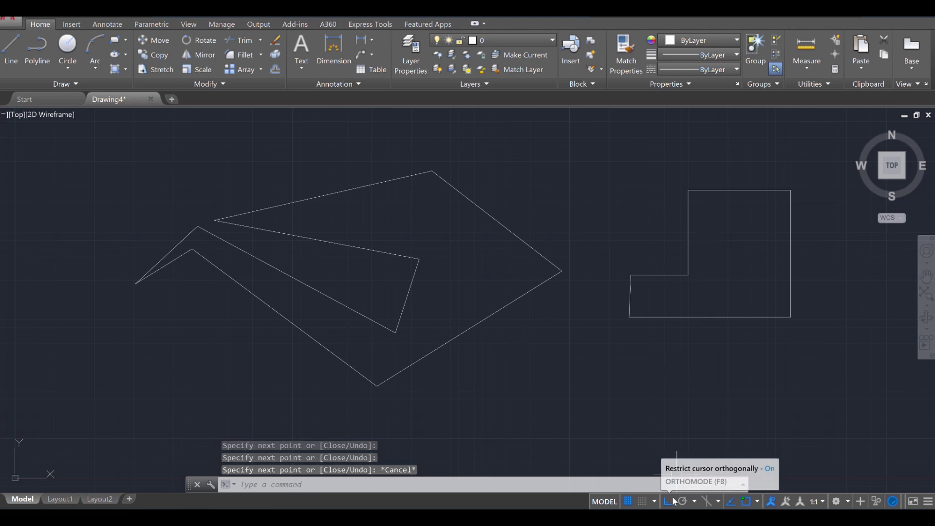
- Set polar tracking to 45-degree increments and draw a three-line zigzag below the stepped outline, plus a fourth line back to its first peak
key("F8")
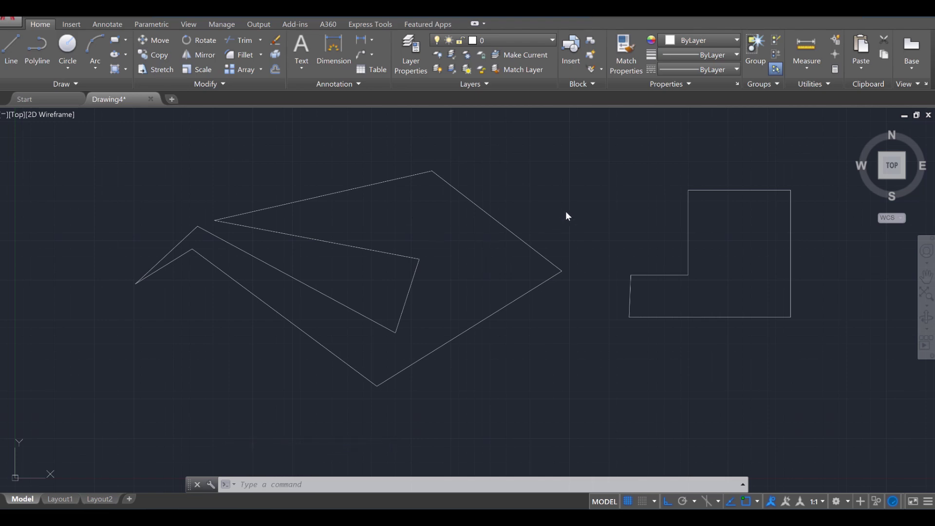
left_click(692, 502)
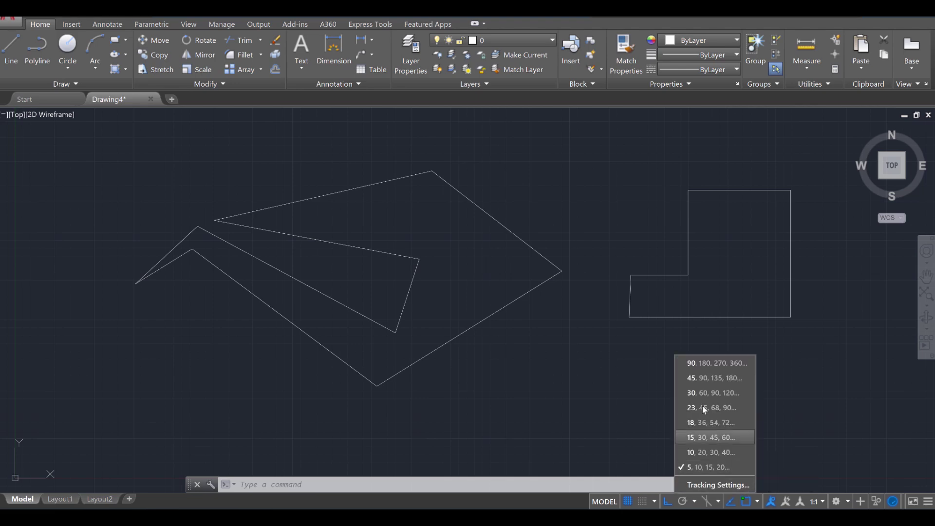
left_click(704, 378)
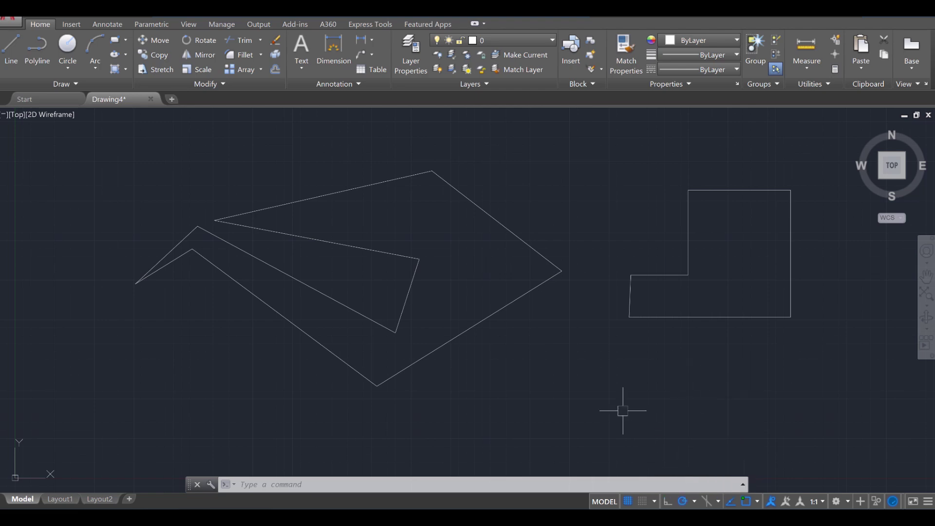
type("line")
key("Return")
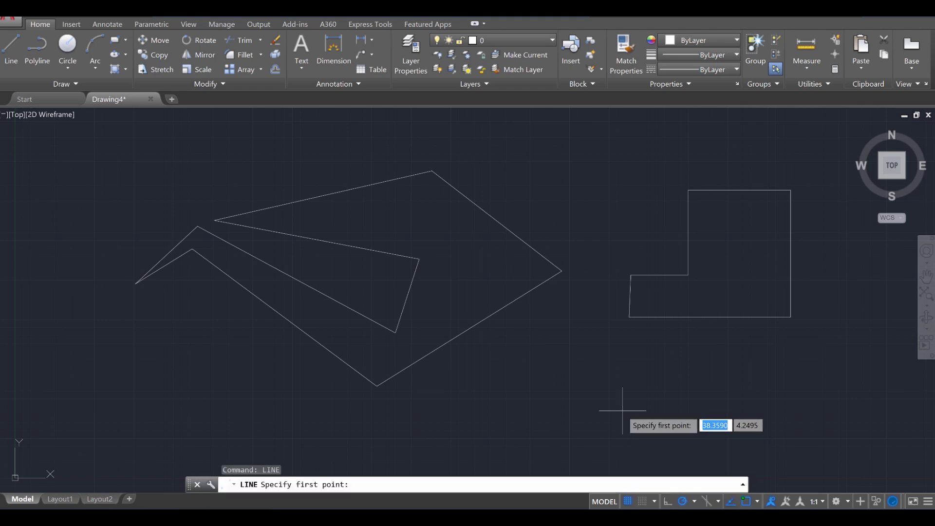
left_click(551, 435)
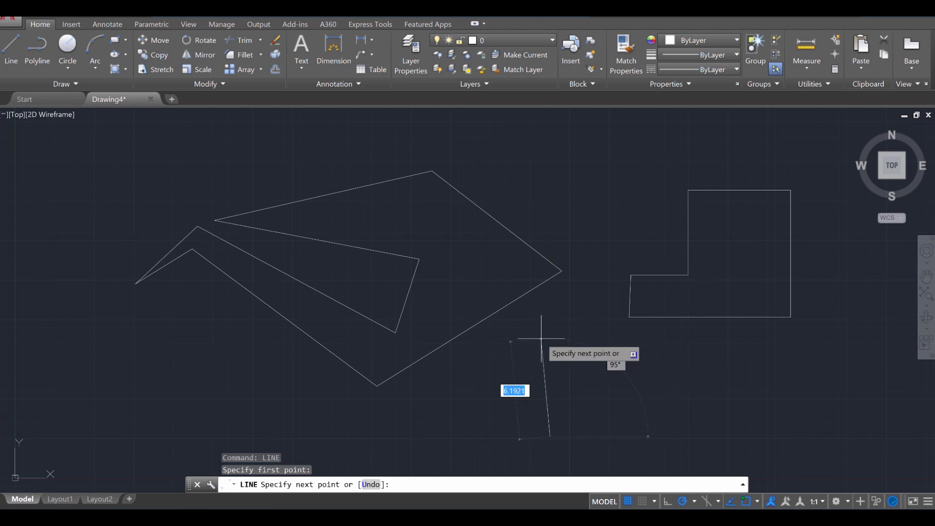
left_click(620, 366)
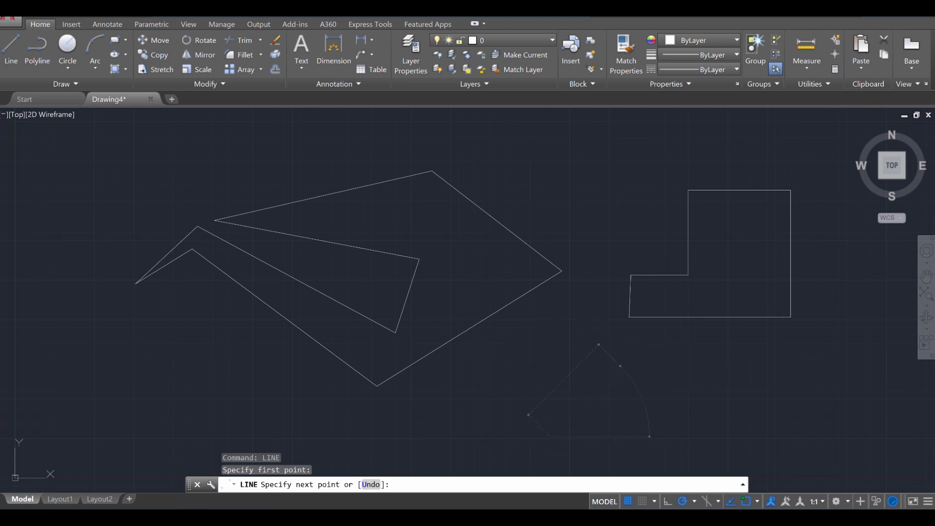
left_click(696, 442)
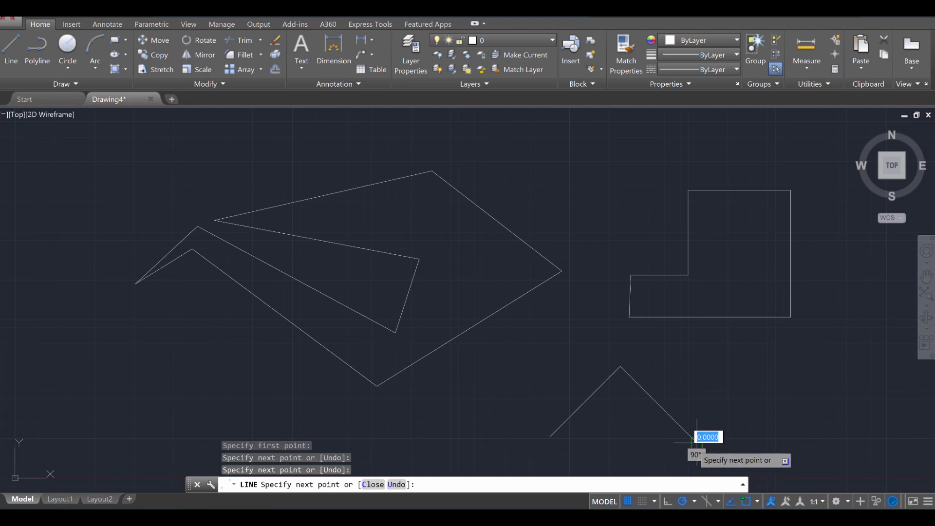
left_click(780, 360)
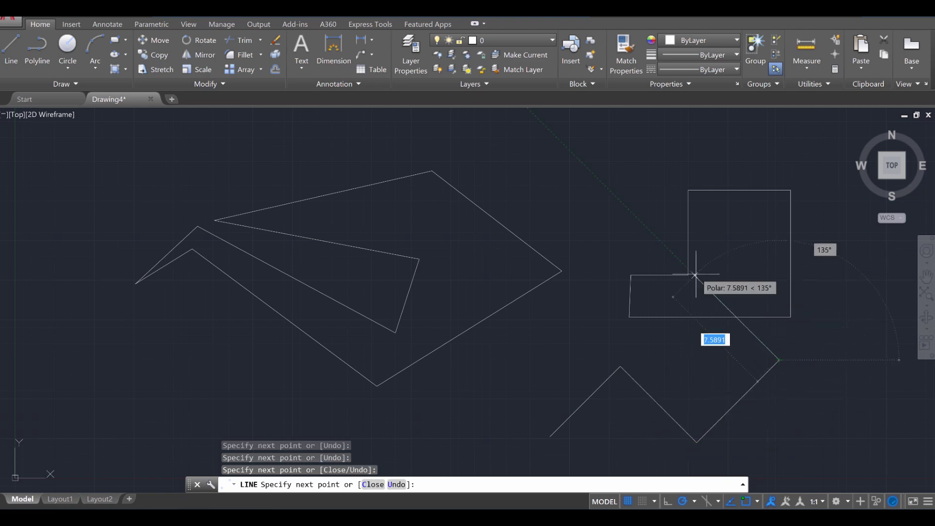
left_click(620, 365)
key("Escape")
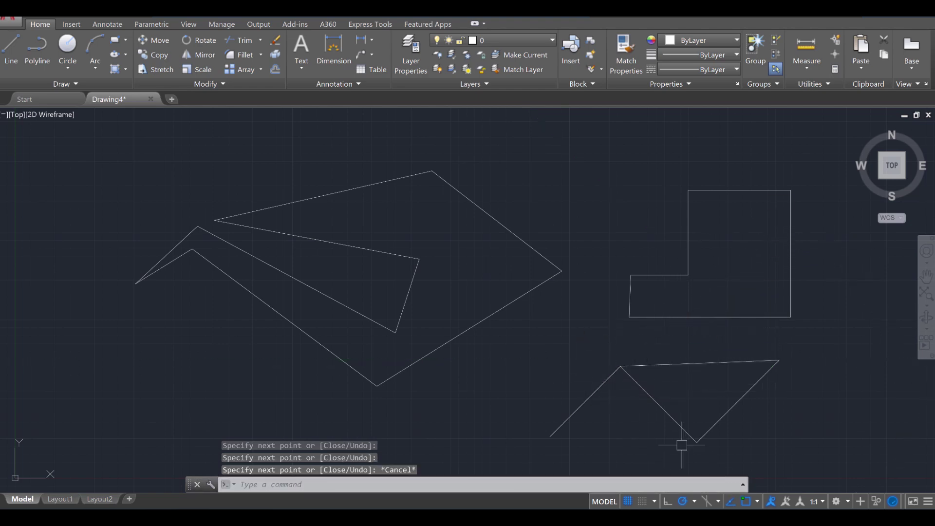
left_click(696, 501)
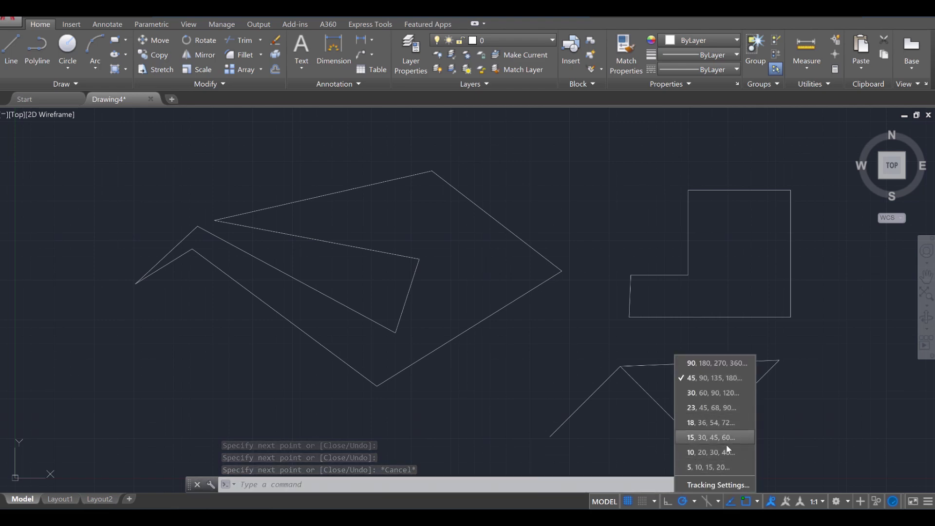
key("Escape")
key("Escape")
key("Escape")
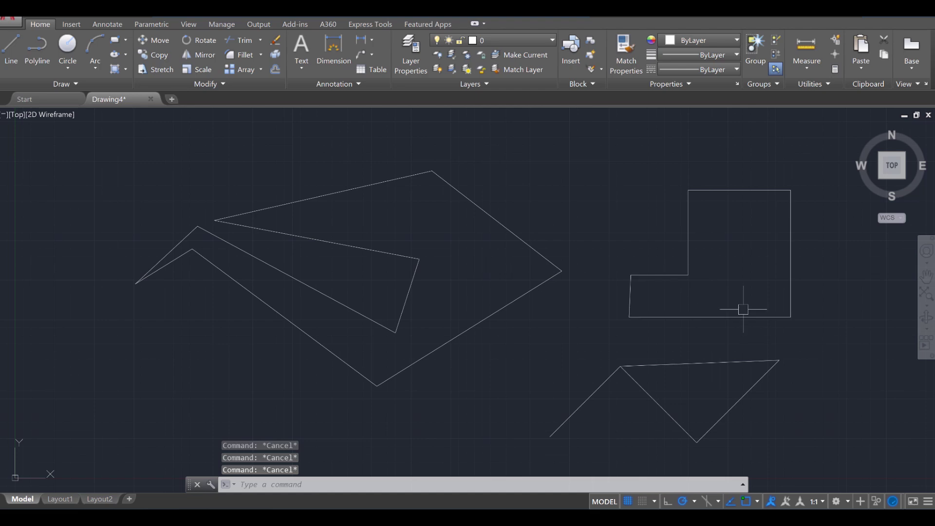
left_click(601, 148)
left_click(762, 235)
left_click(581, 137)
left_click(747, 235)
left_click(623, 150)
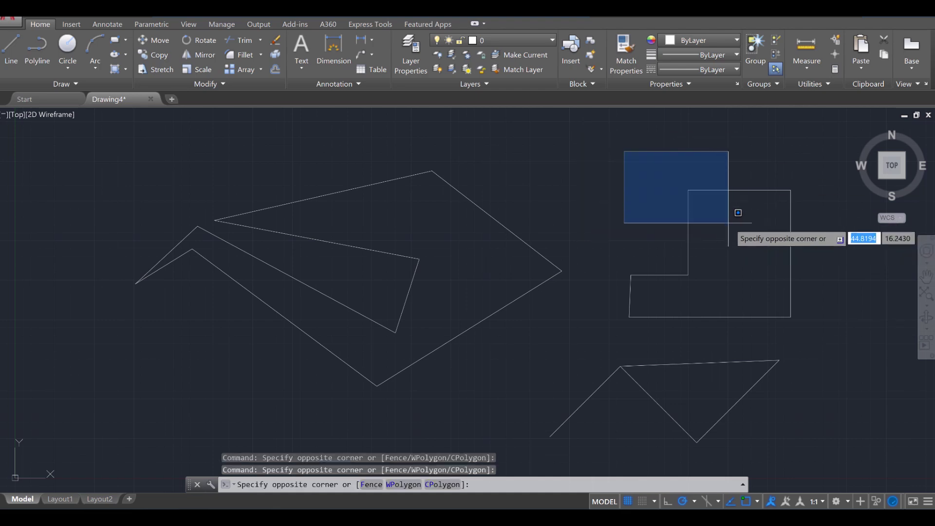
left_click(742, 239)
left_click(633, 151)
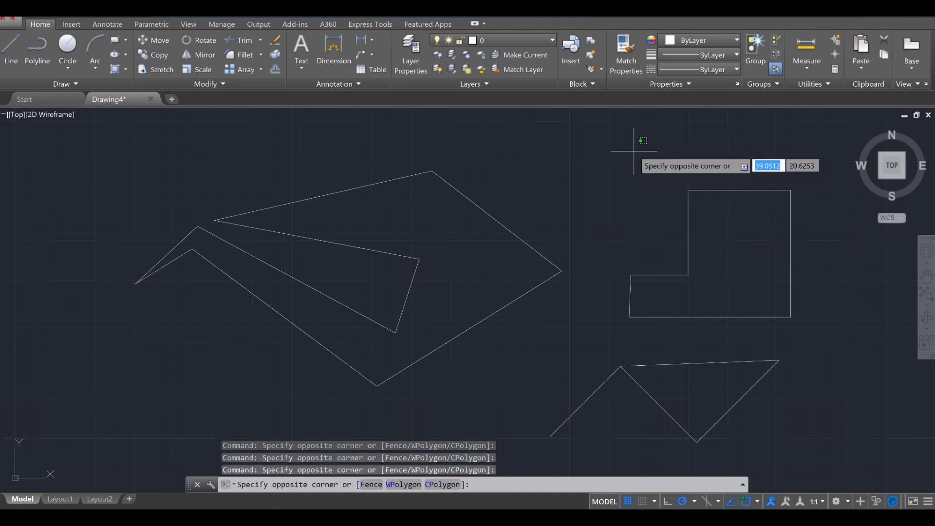
left_click(732, 248)
left_click(632, 152)
left_click(732, 253)
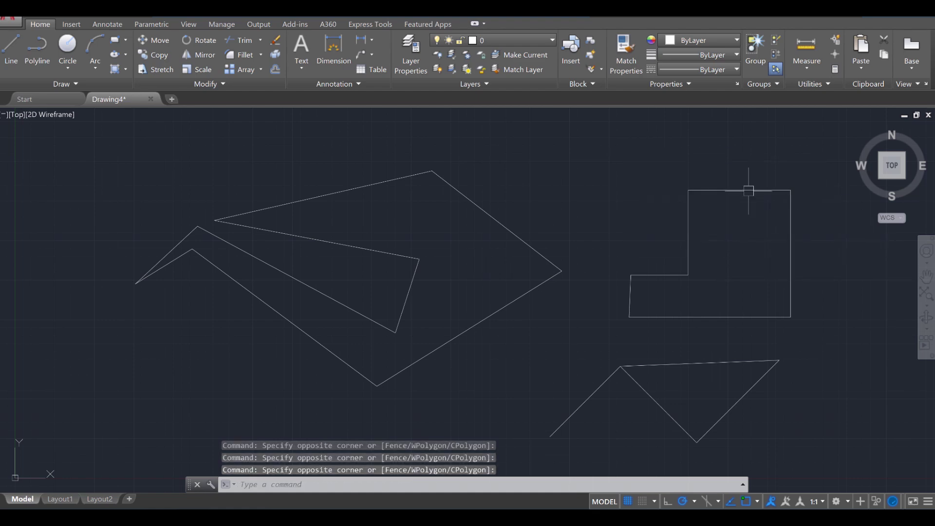
- Crossing-select the stepped outline's top line and upper vertical line, clear them, and select the whole outline with an enclosing window before clearing it
left_click(746, 145)
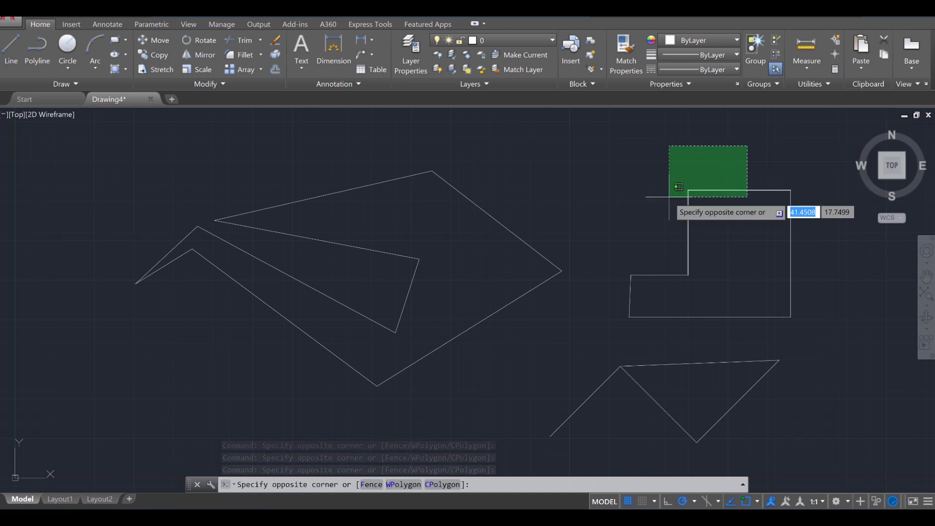
left_click(616, 249)
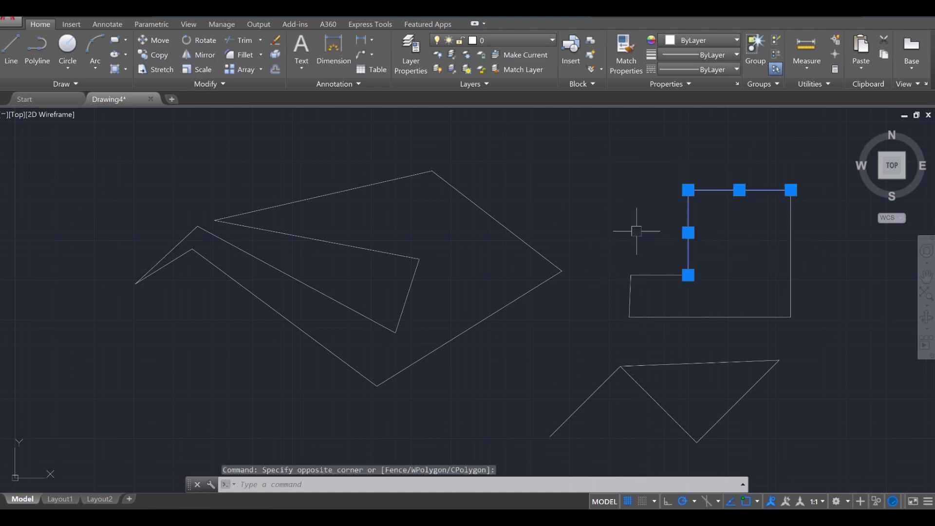
key("Escape")
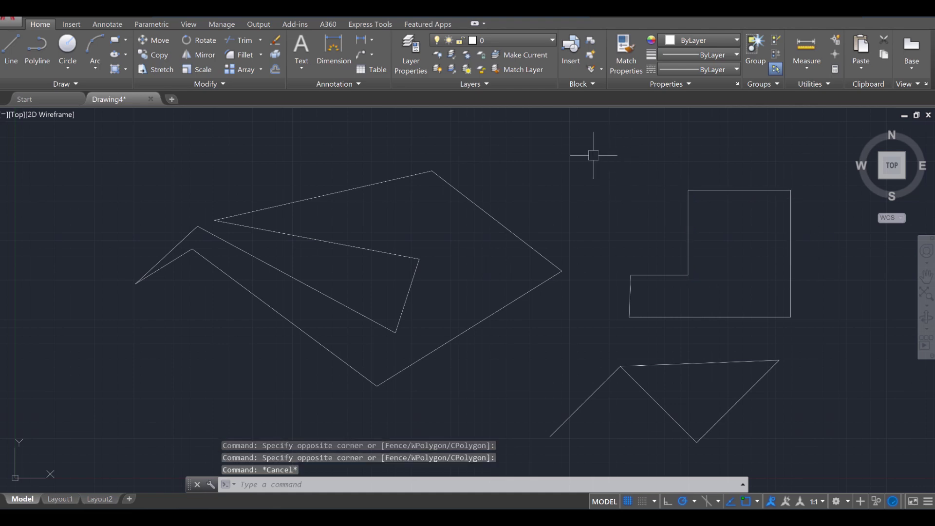
left_click(581, 137)
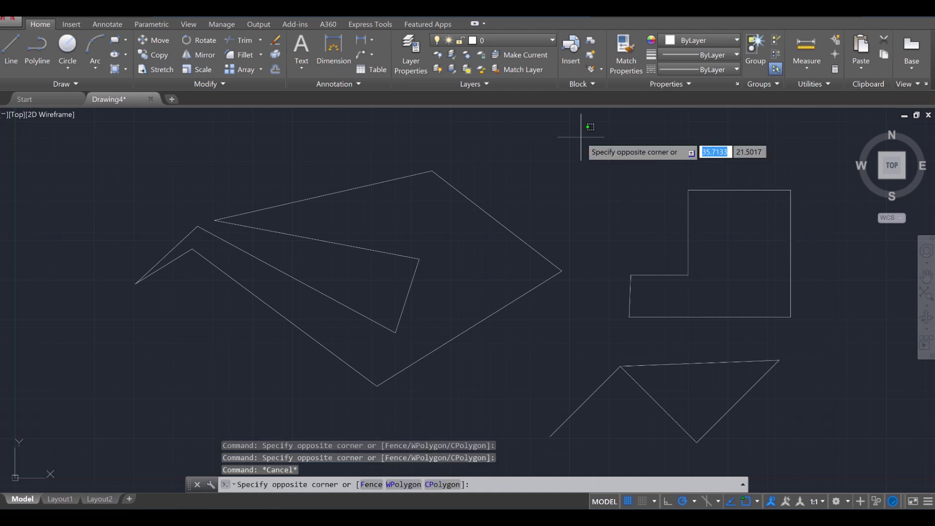
left_click(810, 335)
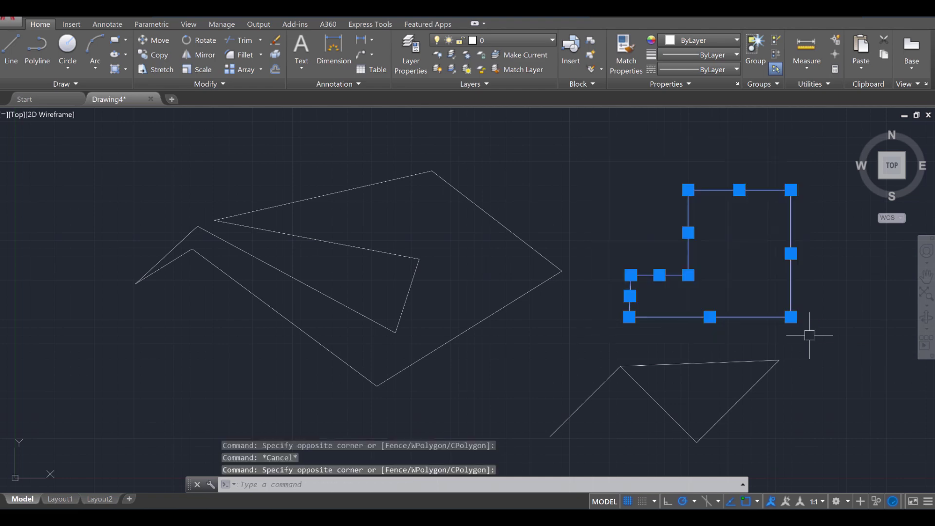
key("Escape")
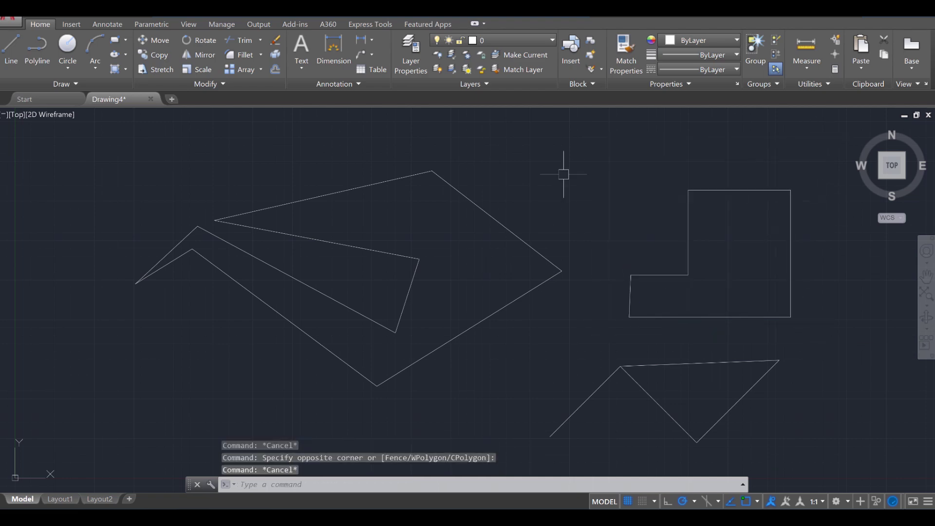
- Crossing-select all of the stepped outline except its short side line, clear the selection, and enclose the whole outline in a selection window
left_click(828, 152)
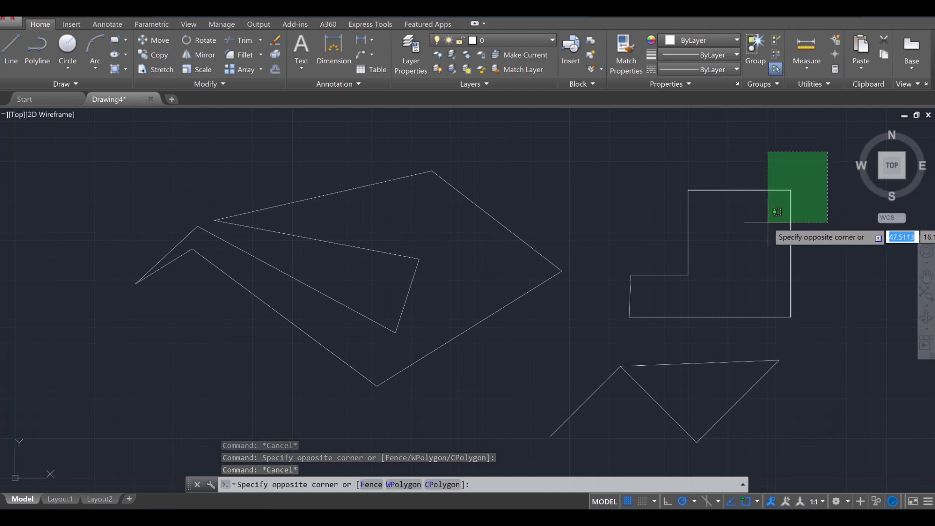
left_click(642, 334)
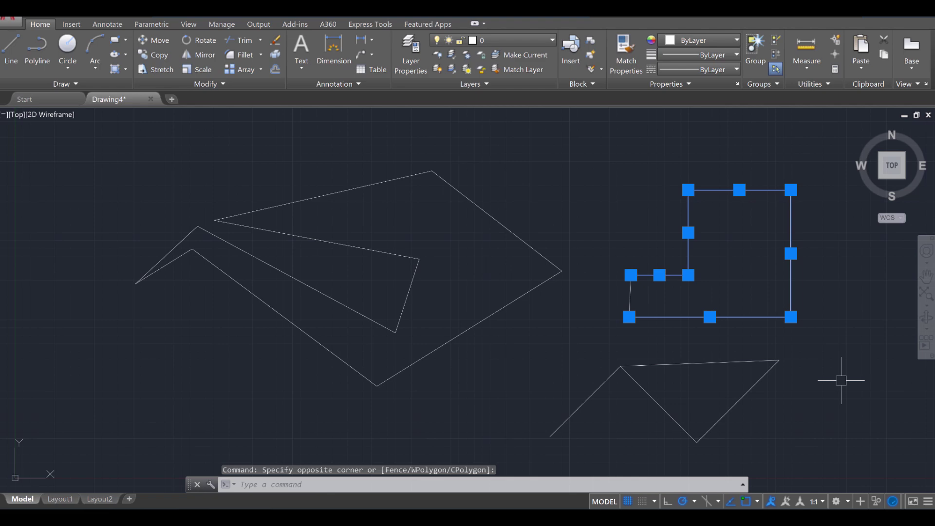
key("Escape")
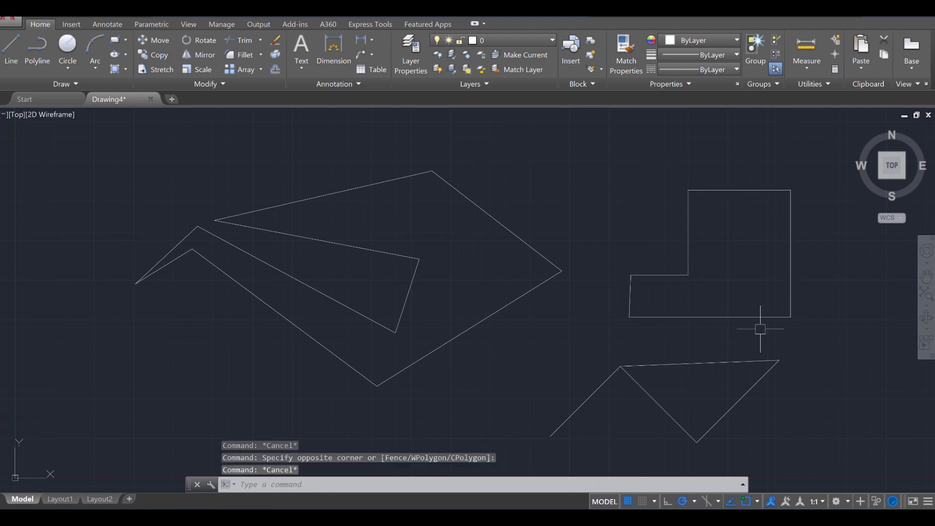
left_click(583, 156)
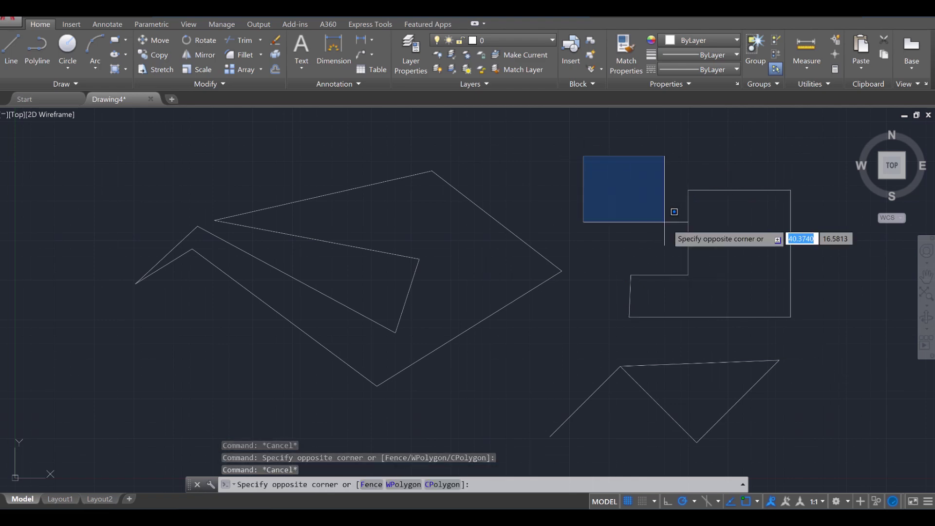
left_click(834, 334)
- Try window lasso selections around the stepped outline, clearing the selection after each one
left_click_drag(557, 160, 880, 367)
key("Escape")
key("Escape")
mouse_move(548, 141)
left_mouse_down()
mouse_move(770, 304)
mouse_move(792, 289)
mouse_move(836, 206)
mouse_move(826, 167)
mouse_move(799, 140)
mouse_move(725, 125)
mouse_move(669, 146)
mouse_move(599, 226)
mouse_move(592, 291)
mouse_move(643, 347)
mouse_move(744, 371)
mouse_move(840, 354)
mouse_move(869, 284)
mouse_move(813, 172)
mouse_move(785, 143)
mouse_move(658, 199)
mouse_move(614, 232)
mouse_move(731, 255)
mouse_move(750, 269)
left_mouse_up()
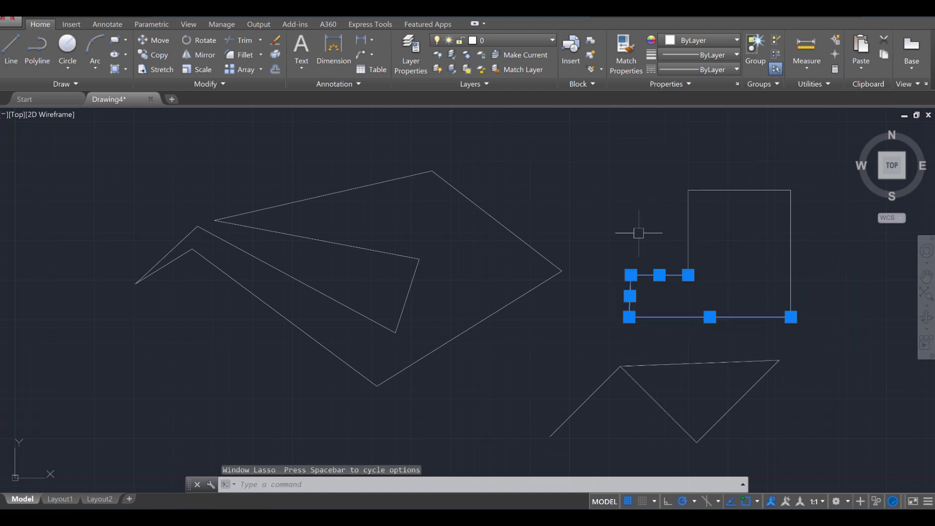
key("Escape")
key("Escape")
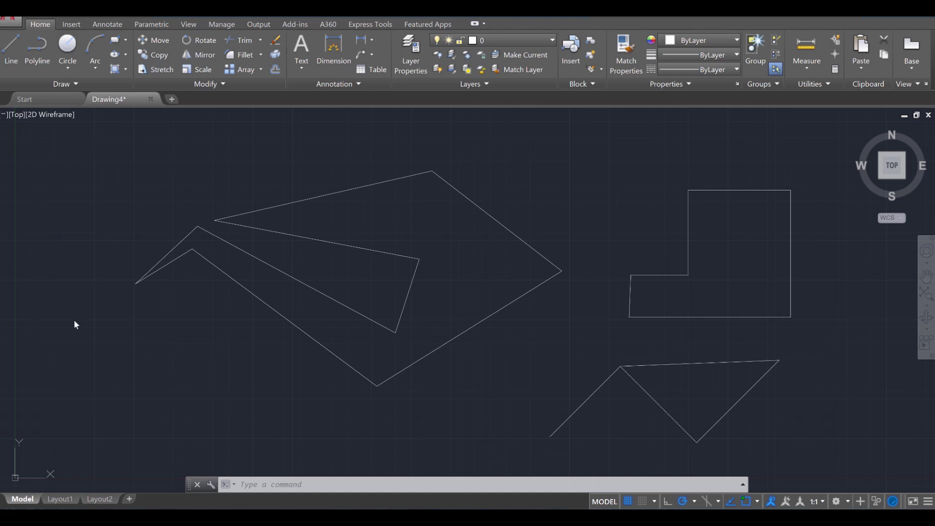
- Select all the drawn lines with one enclosing window and erase them
left_click(92, 121)
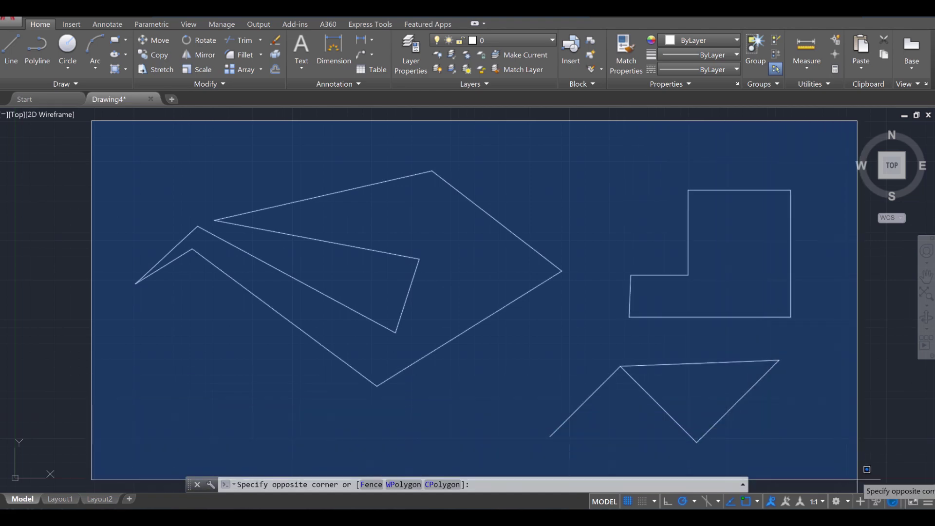
left_click(857, 476)
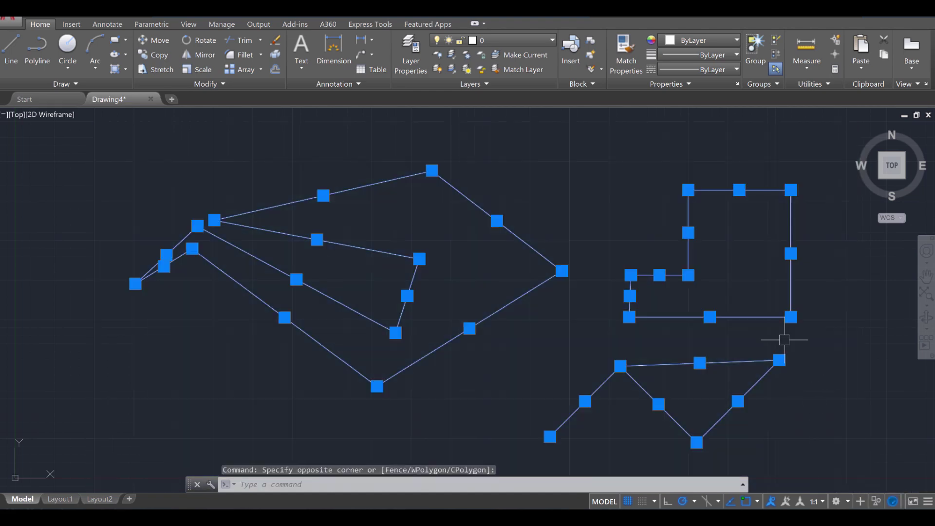
key("Delete")
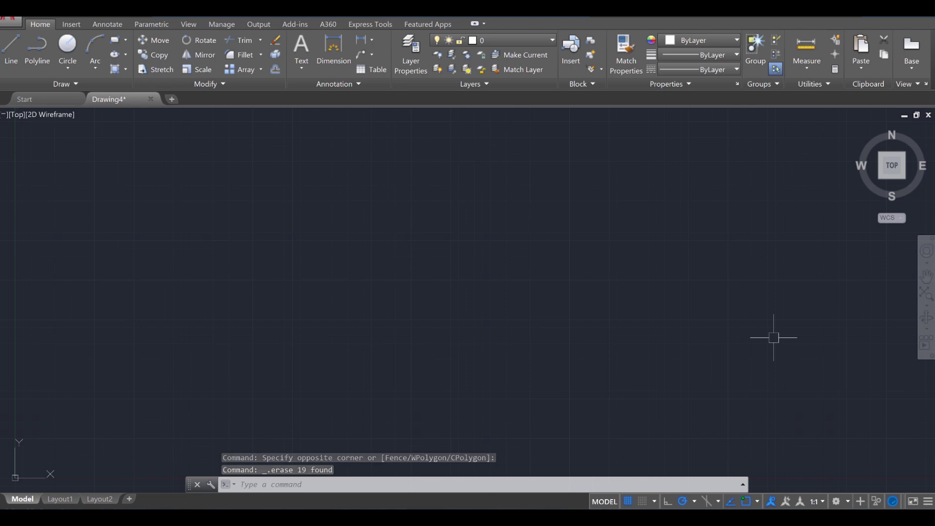
- Turn on Ortho mode and limit the object snaps to Endpoint, Midpoint, Center, Intersection and Nearest
left_click(669, 502)
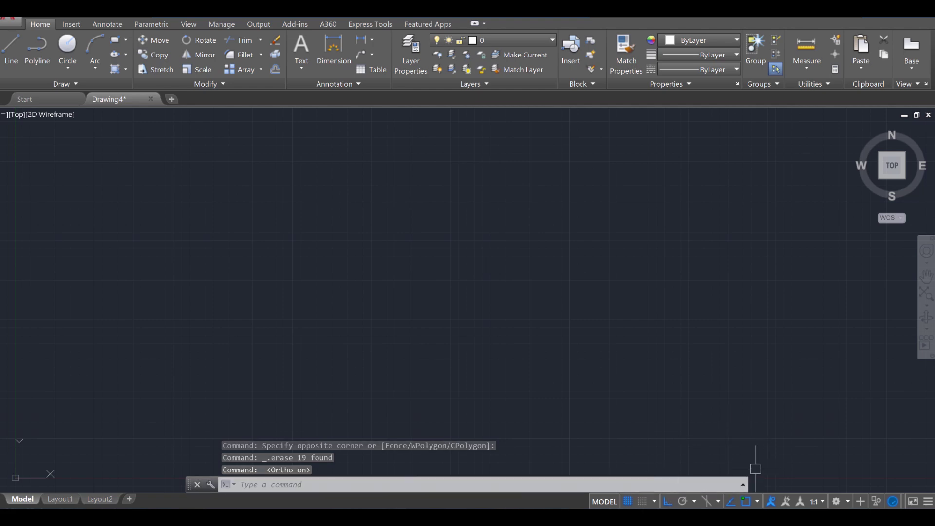
left_click(757, 505)
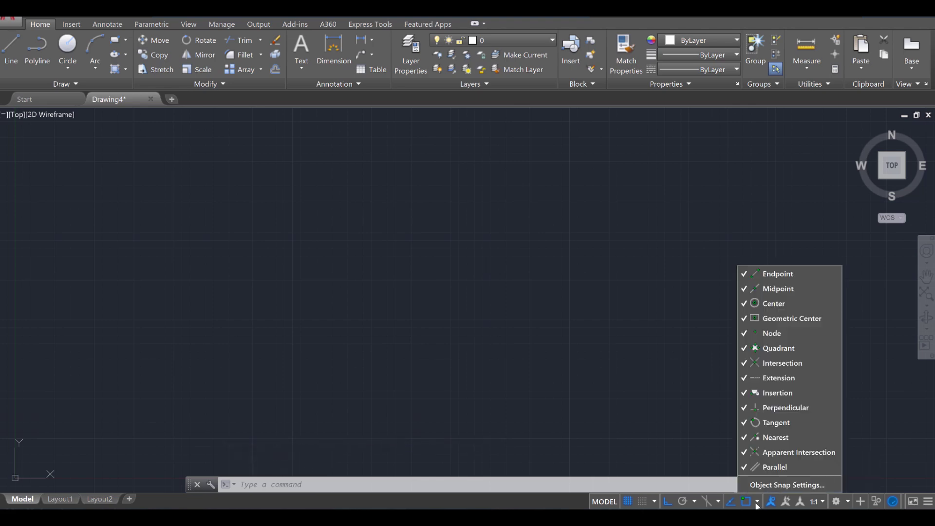
left_click(758, 484)
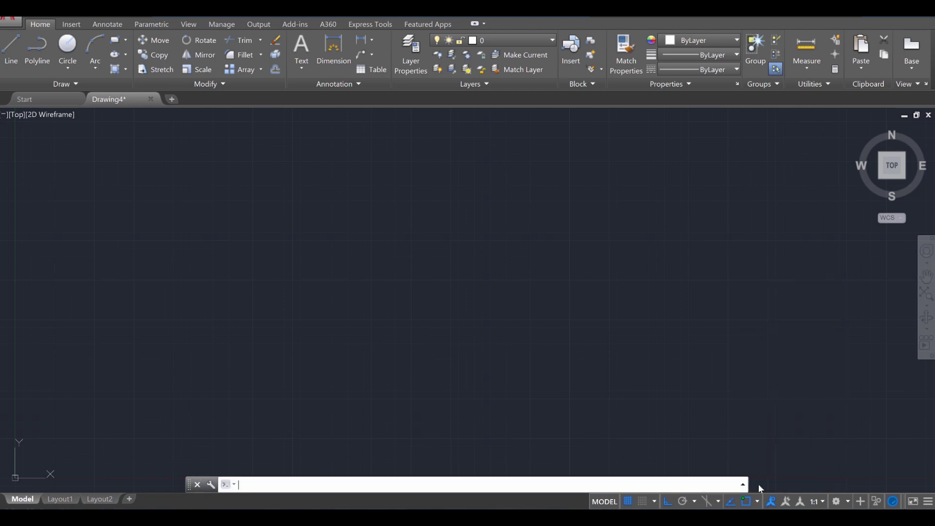
left_click_drag(697, 197, 490, 168)
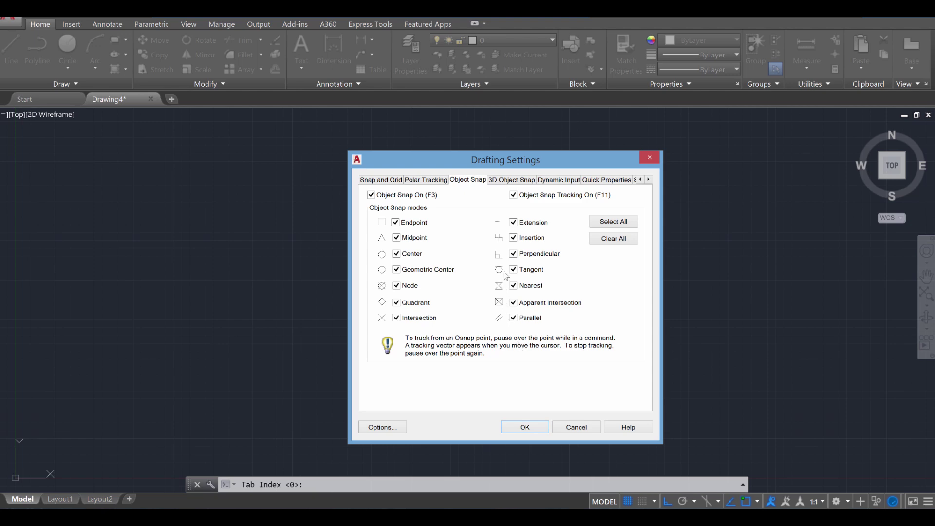
left_click(623, 241)
left_click(405, 223)
left_click(420, 240)
left_click(415, 255)
left_click(422, 319)
left_click(514, 286)
left_click(533, 429)
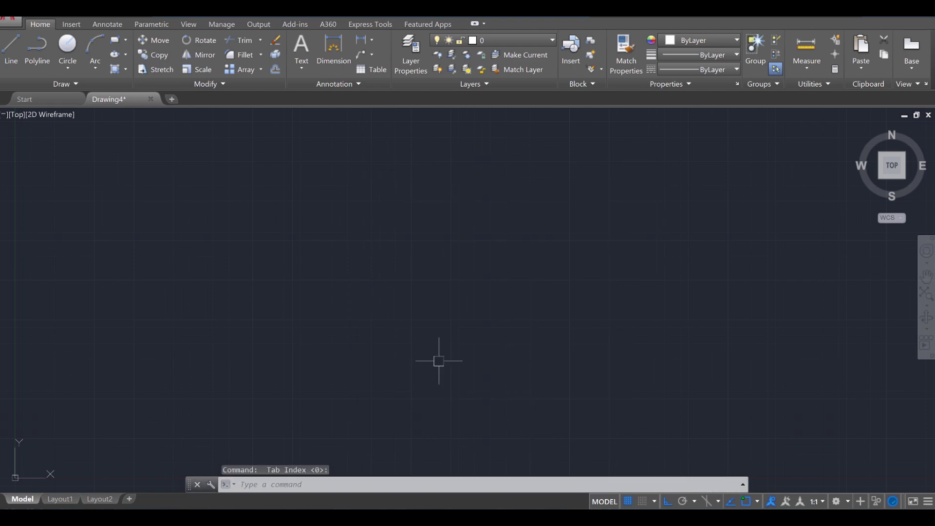
middle_click_drag(438, 359, 527, 286)
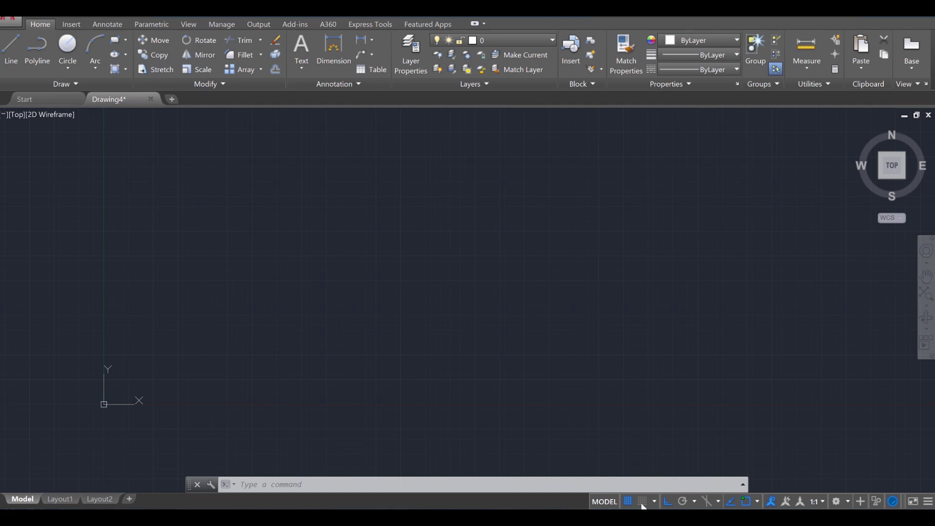
type("li")
key("Return")
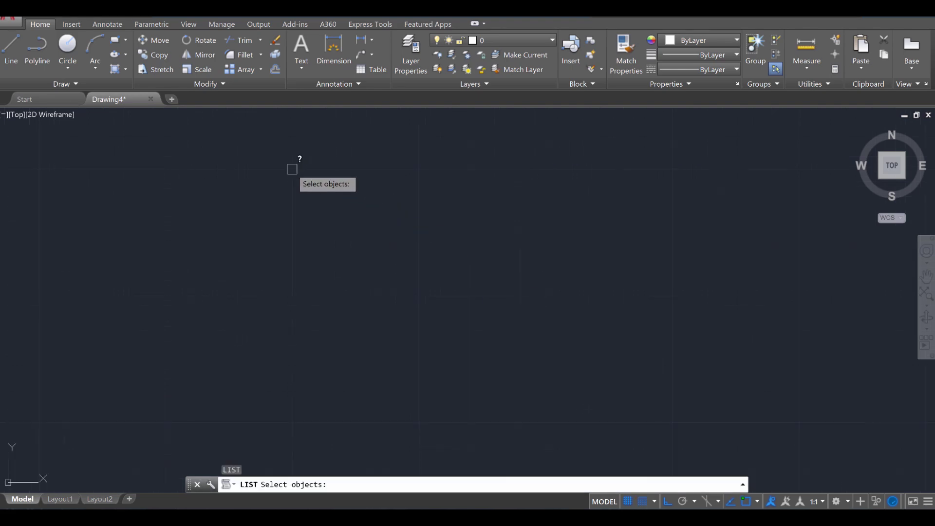
key("Escape")
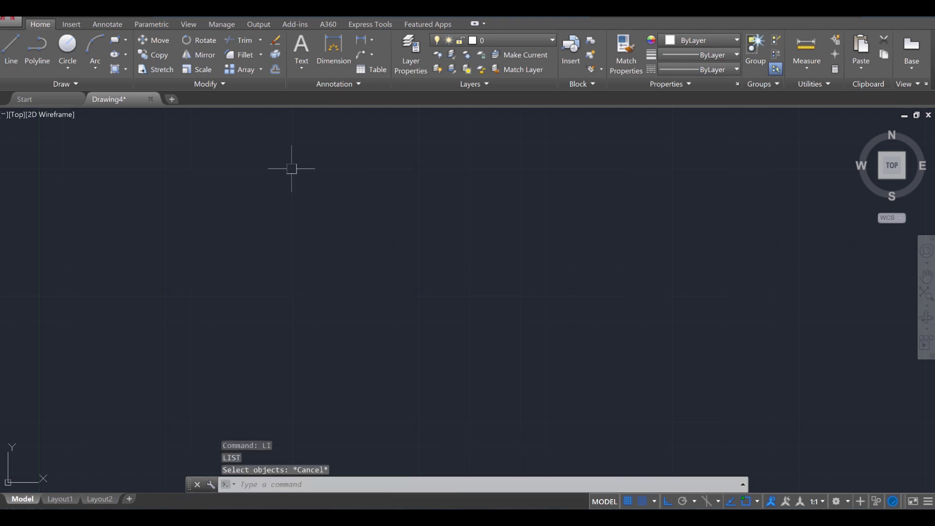
key("Escape")
- Draw a single horizontal line 5 units long between two grid-snapped points in the empty drawing
type("l")
key("Return")
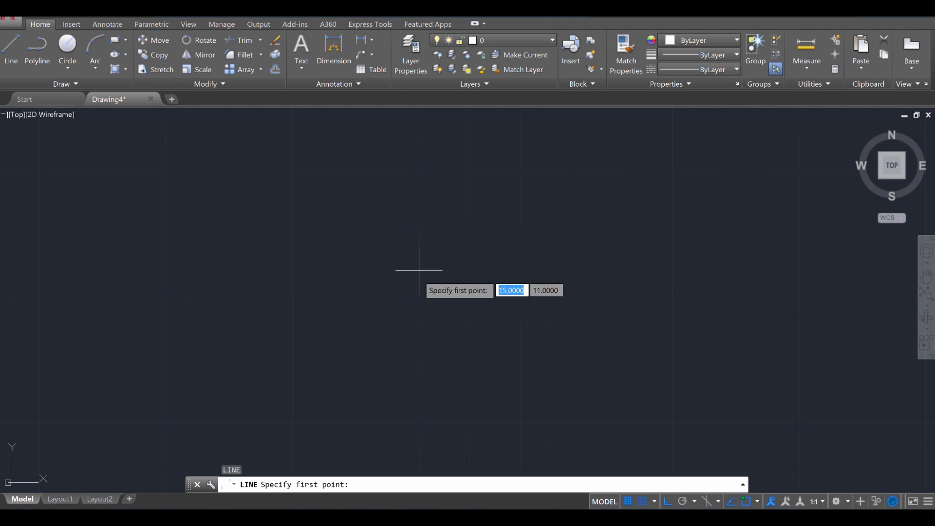
left_click(292, 169)
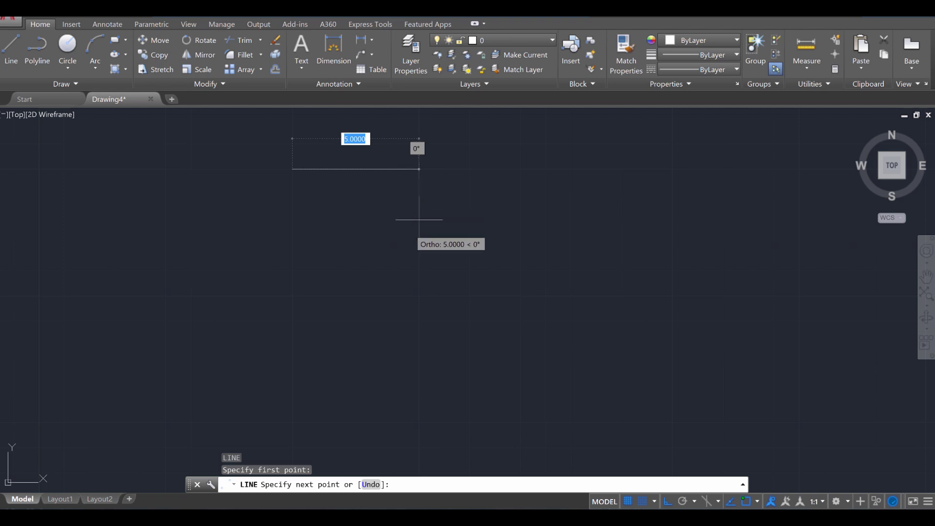
left_click(419, 169)
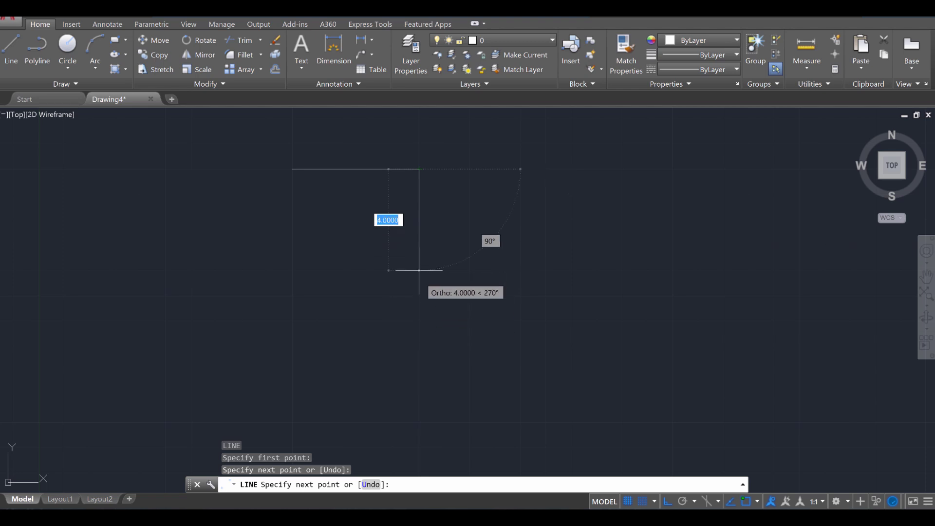
key("Escape")
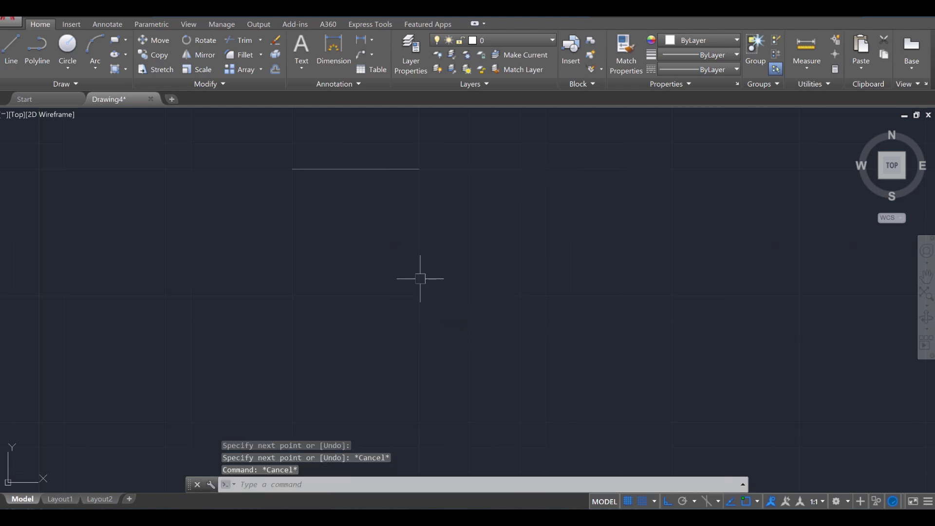
- Select the short horizontal line with a crossing window and erase it
scroll(420, 277, "down", 6)
scroll(334, 296, "up", 2)
middle_click_drag(420, 279, 290, 311)
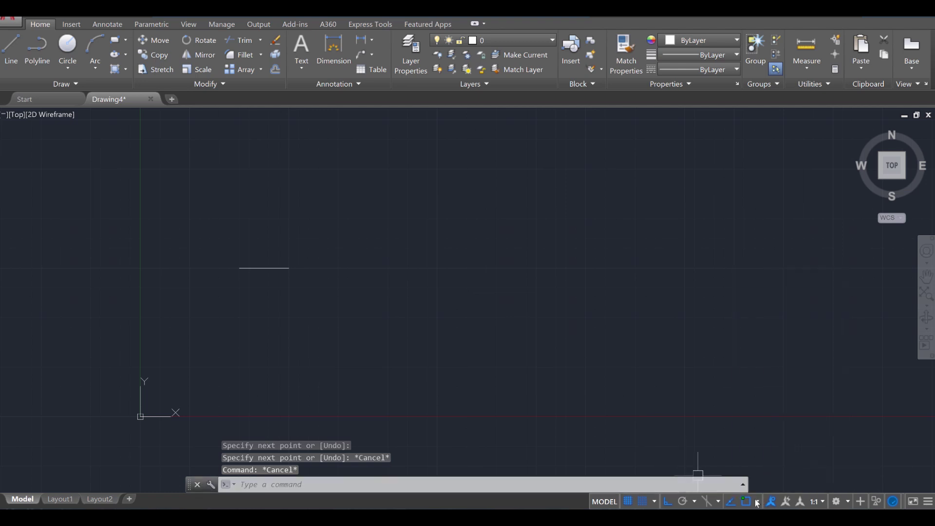
key("Escape")
key("Escape")
left_click(353, 316)
left_click(173, 211)
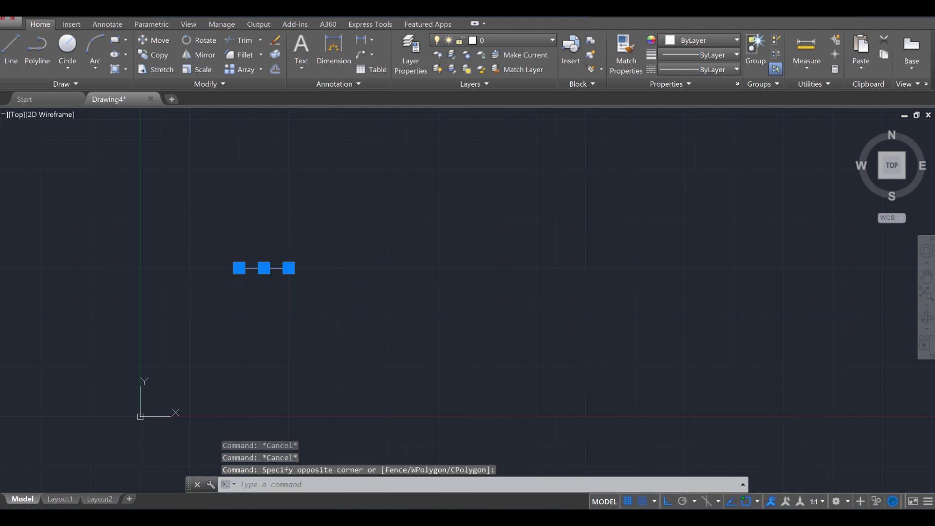
key("Delete")
- Set the drawing's decimal length precision to 0.00 and the insertion scale units to Feet
middle_click_drag(273, 246, 210, 249)
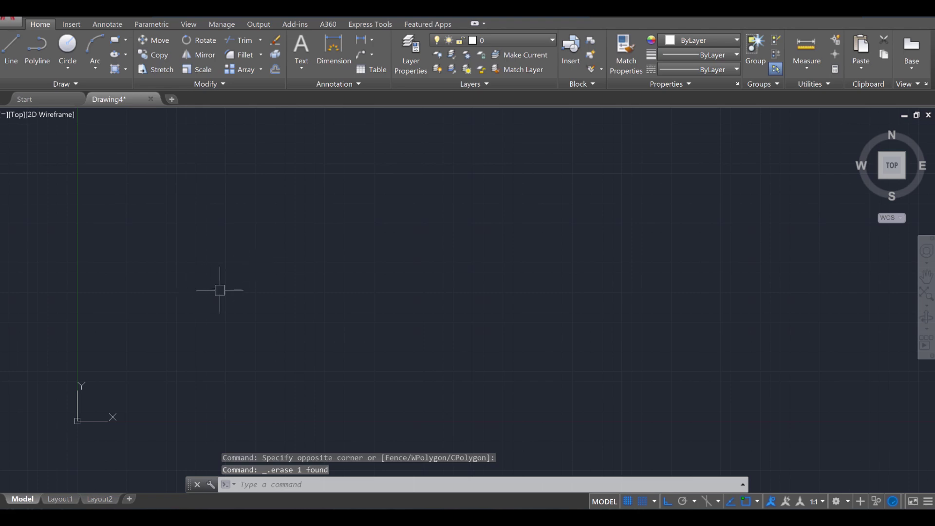
type("UN")
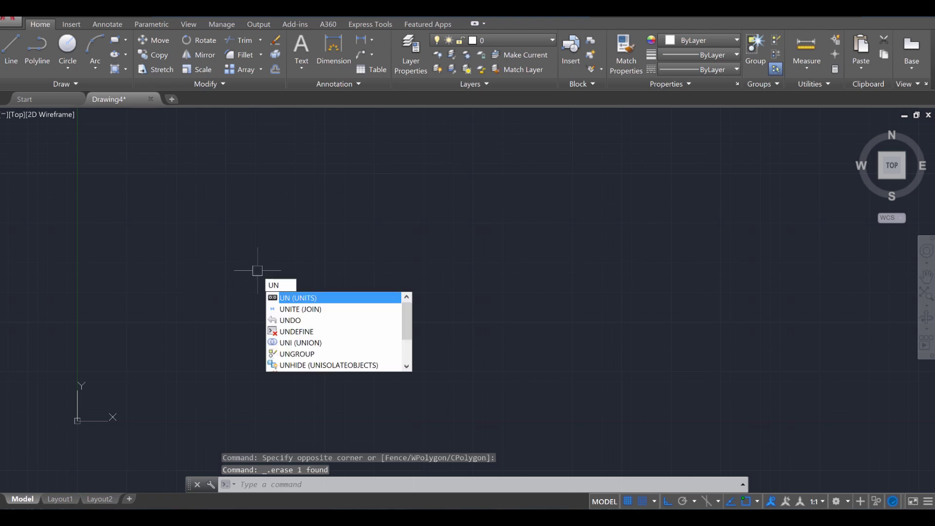
key("Return")
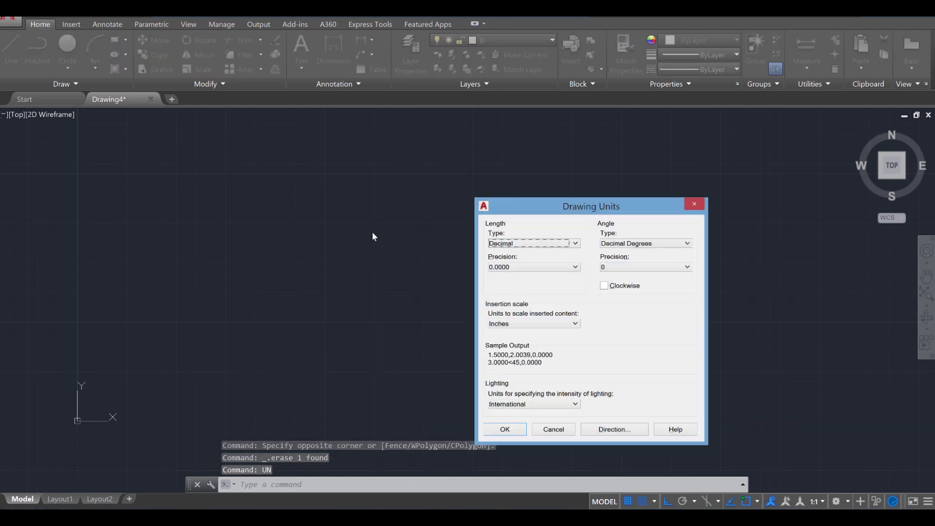
left_click_drag(570, 213, 423, 169)
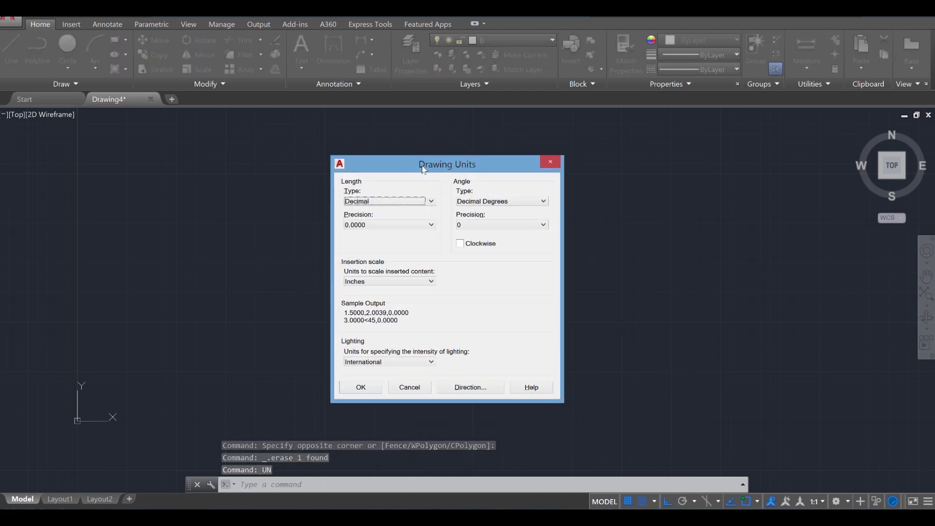
left_click(391, 225)
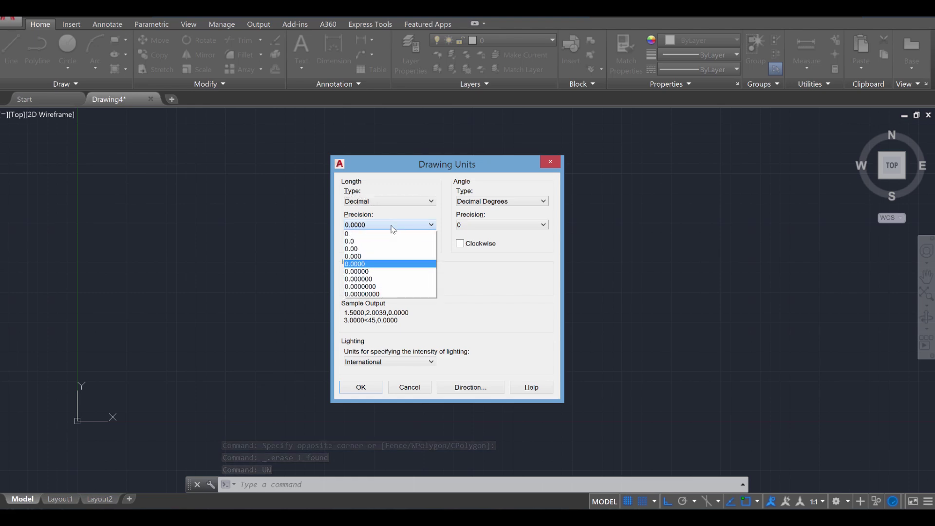
left_click(372, 249)
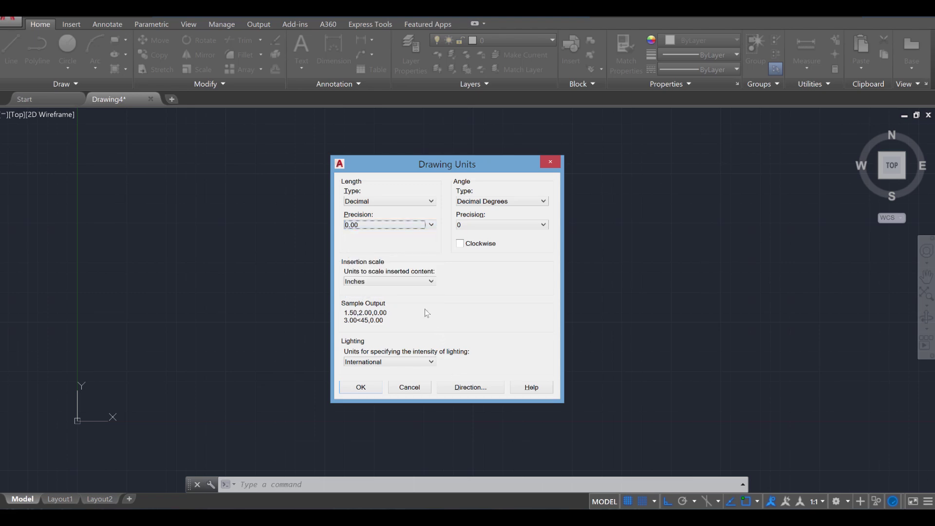
left_click(410, 281)
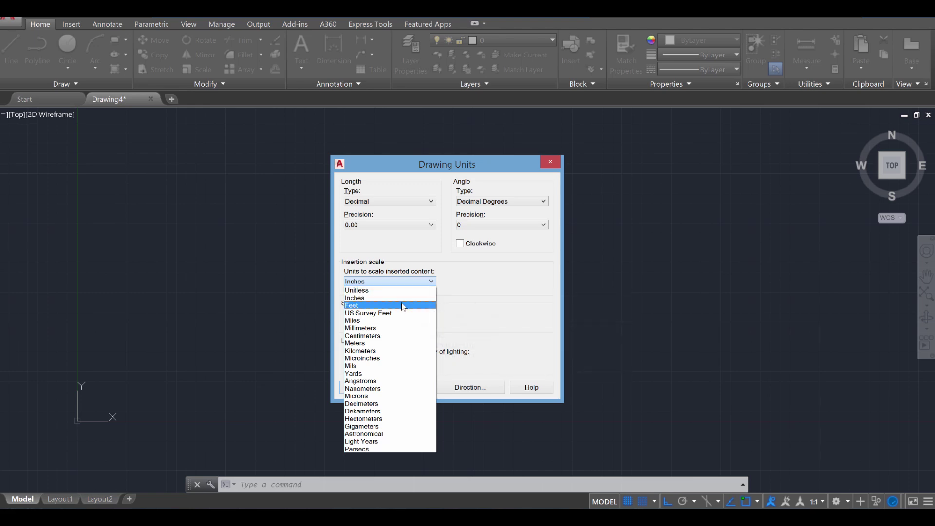
left_click(404, 305)
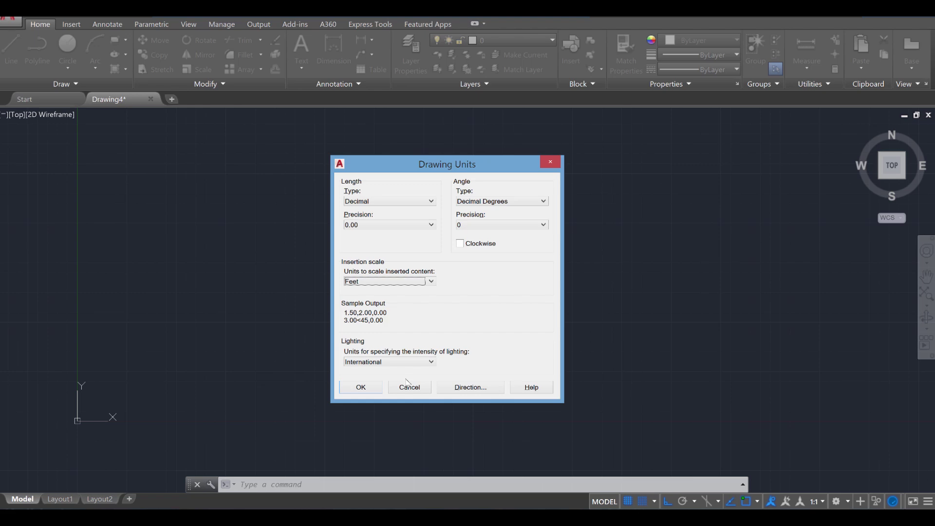
left_click(375, 390)
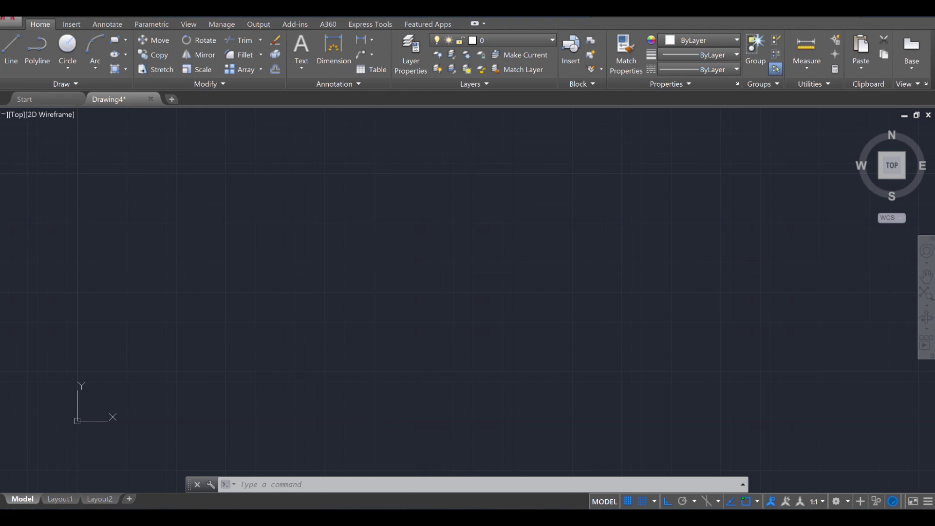
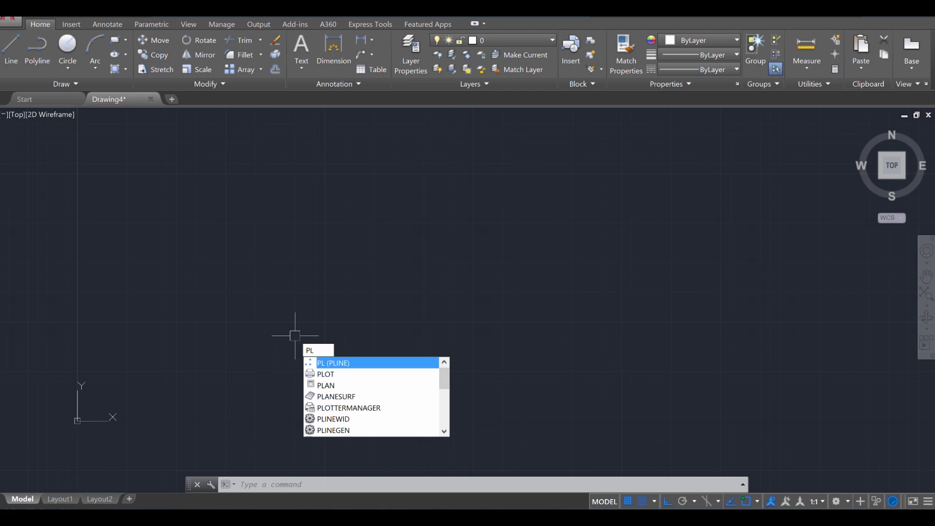
- Draw an open L-shaped polyline with a horizontal and an upward vertical segment, and check its selection as one object
key("Return")
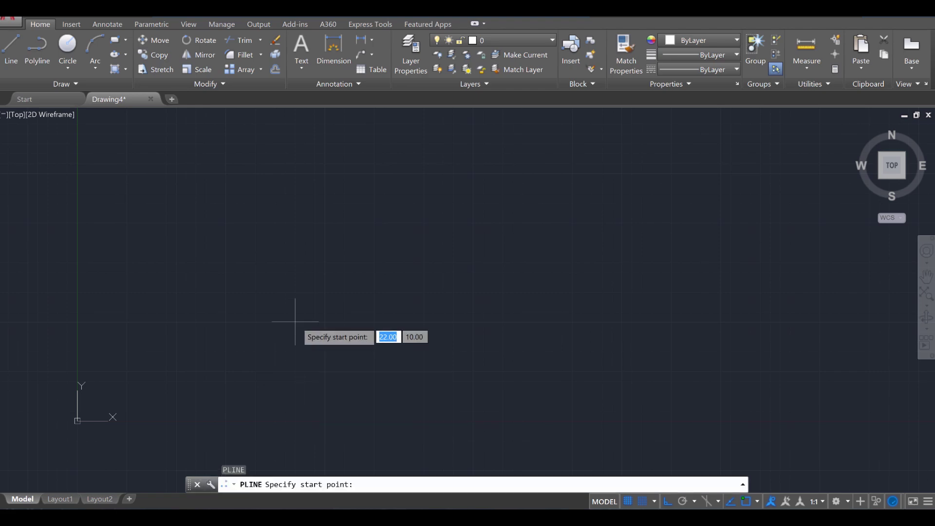
left_click(285, 332)
left_click(434, 327)
left_click(493, 203)
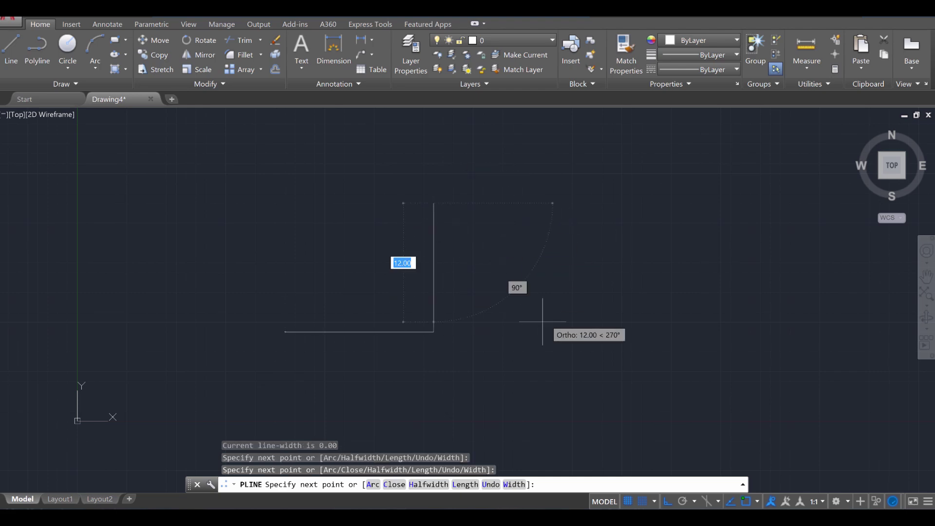
key("Escape")
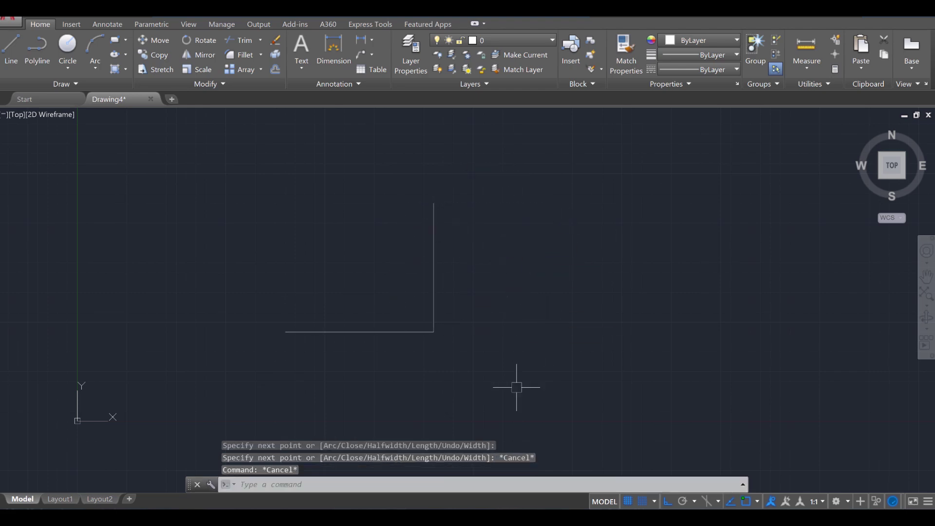
left_click(359, 332)
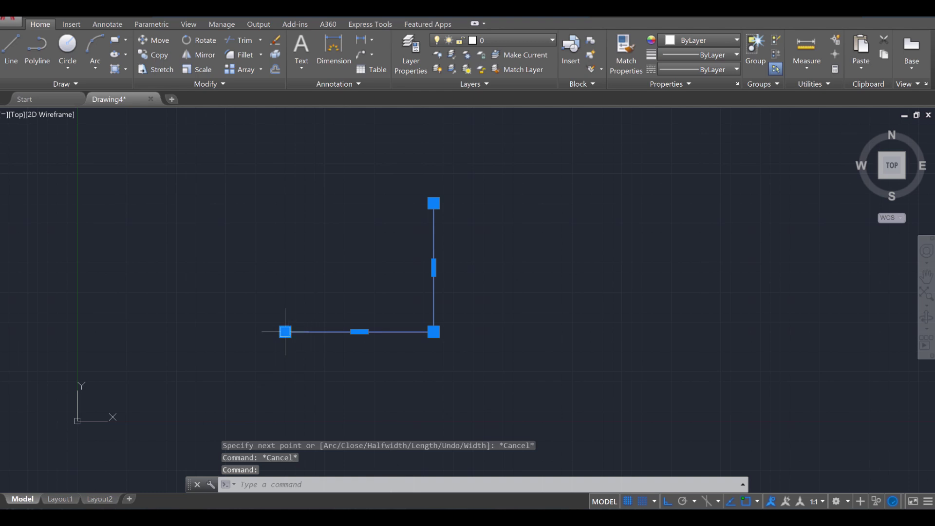
key("Escape")
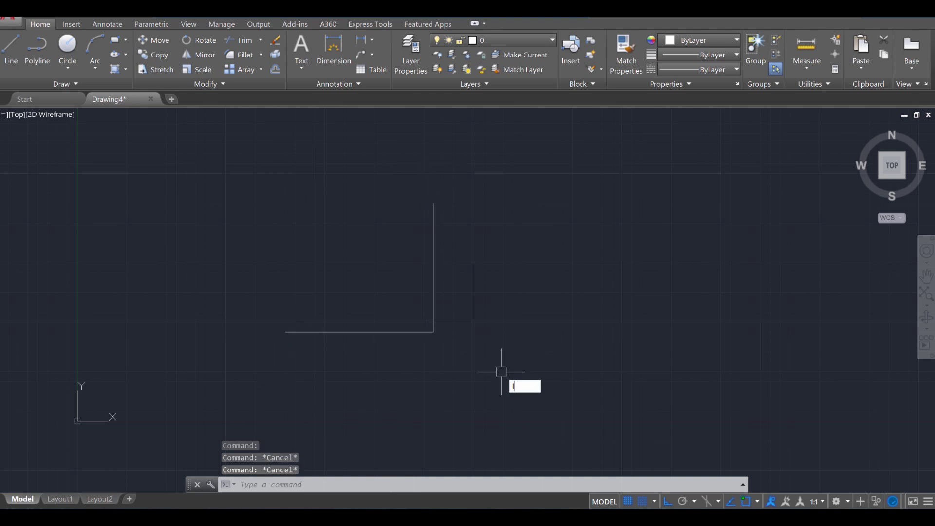
- Draw a second L shape to the right of the polyline with two connected segments using the Line command
key("Return")
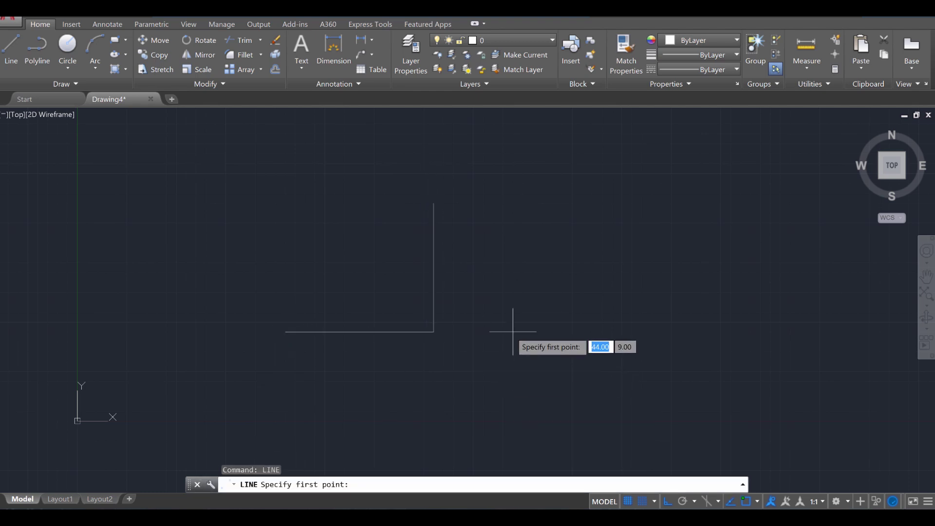
left_click(513, 332)
left_click(641, 332)
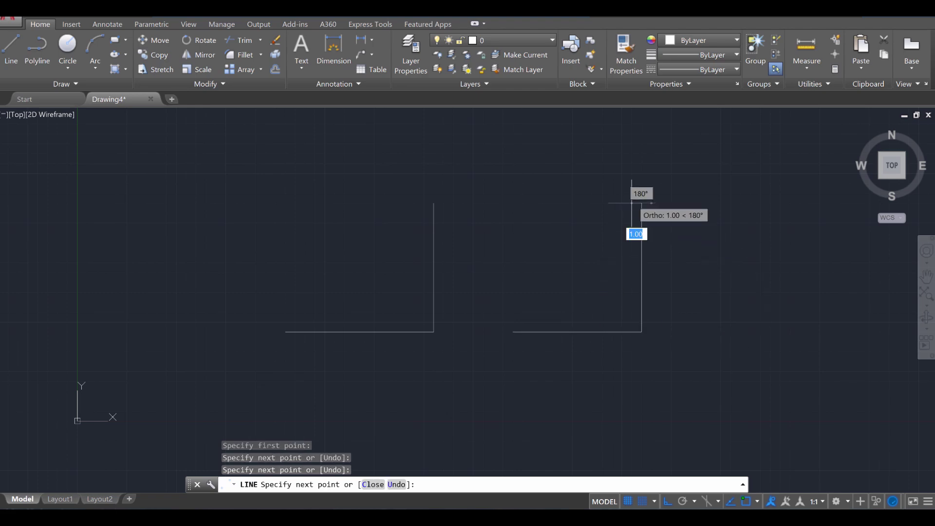
left_click(641, 203)
key("Escape")
- Select the second shape's two lines individually and then the polyline to compare how they are picked
left_click(582, 331)
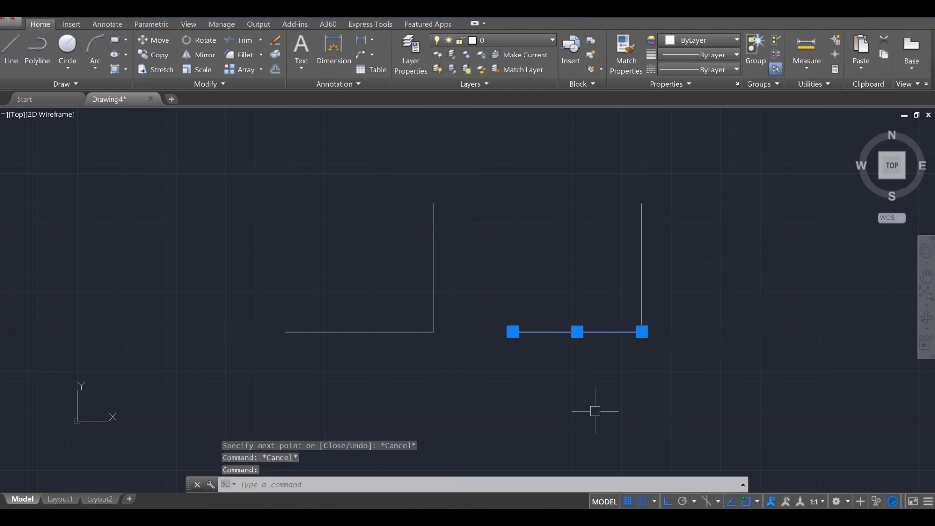
left_click(642, 244)
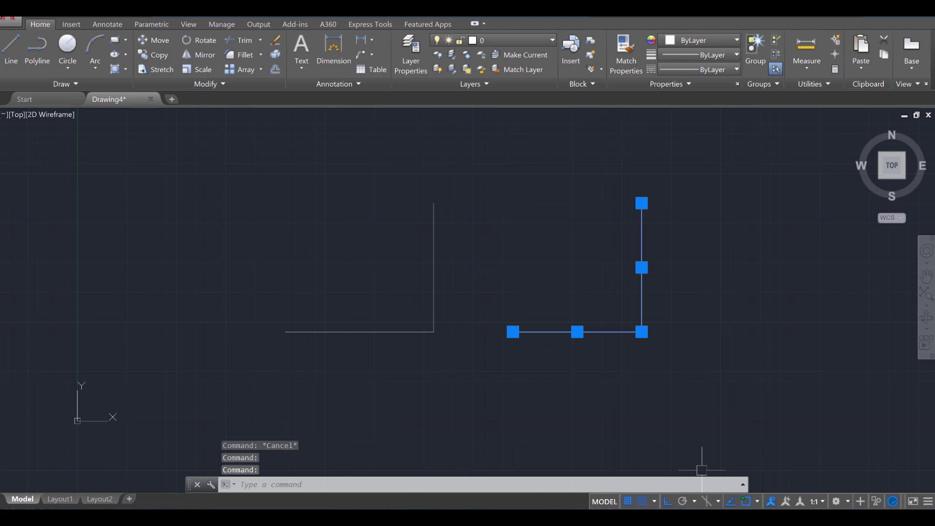
key("Escape")
left_click(415, 332)
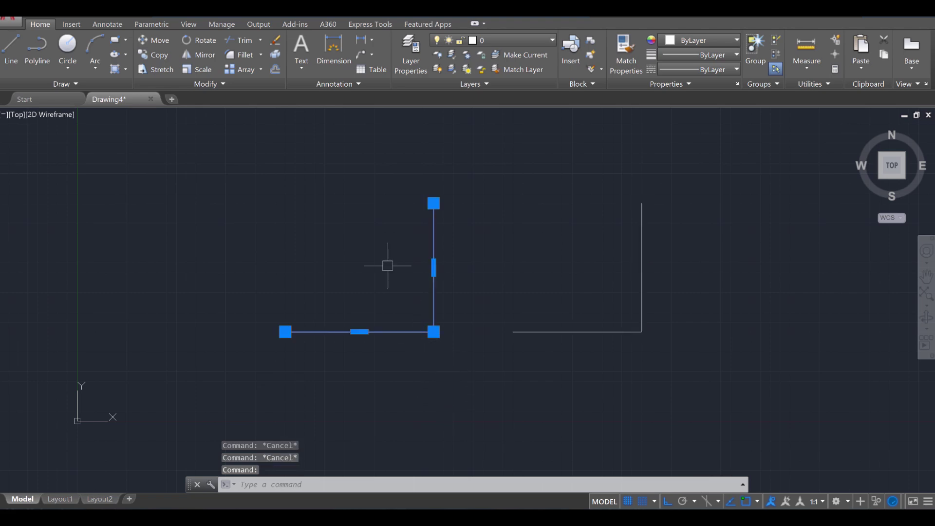
- Select both L shapes with one crossing window and erase them
left_click(713, 150)
left_click(259, 400)
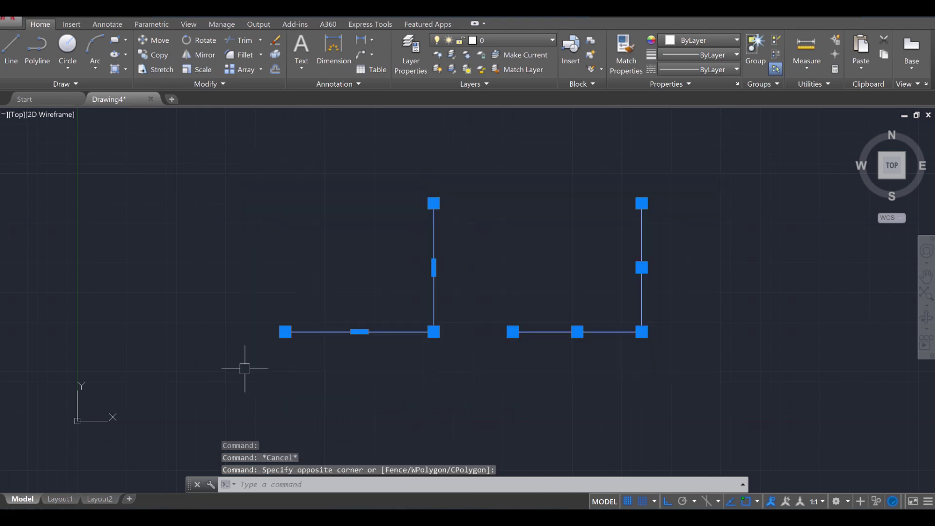
key("Delete")
- Start a polyline outline near the origin with a long vertical left side and a horizontal top edge running right
type("p")
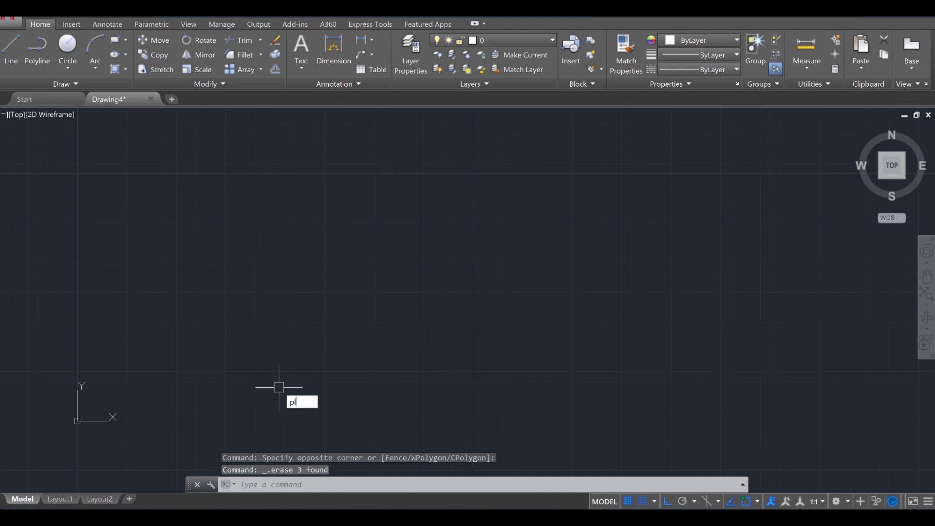
type("l")
key("Return")
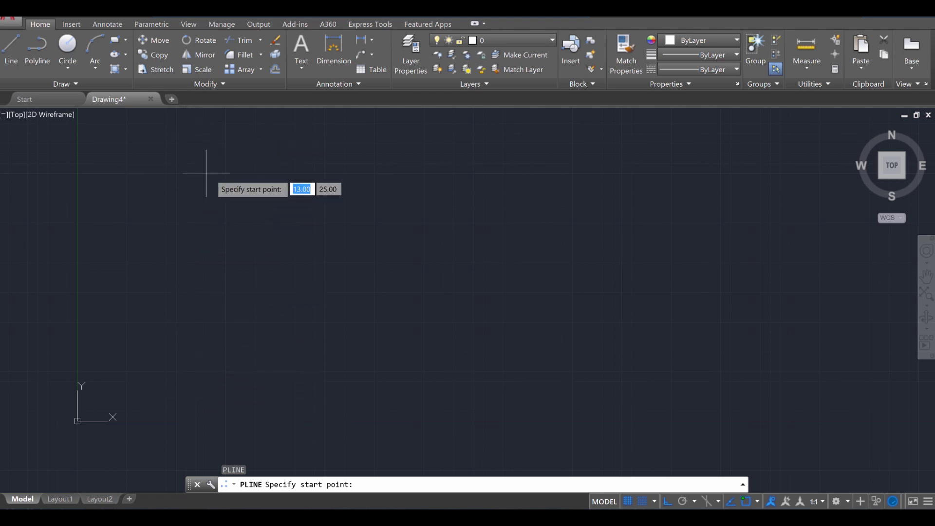
scroll(210, 173, "down", 2)
mouse_move(213, 180)
middle_mouse_down()
mouse_move(203, 265)
mouse_move(162, 289)
middle_mouse_up()
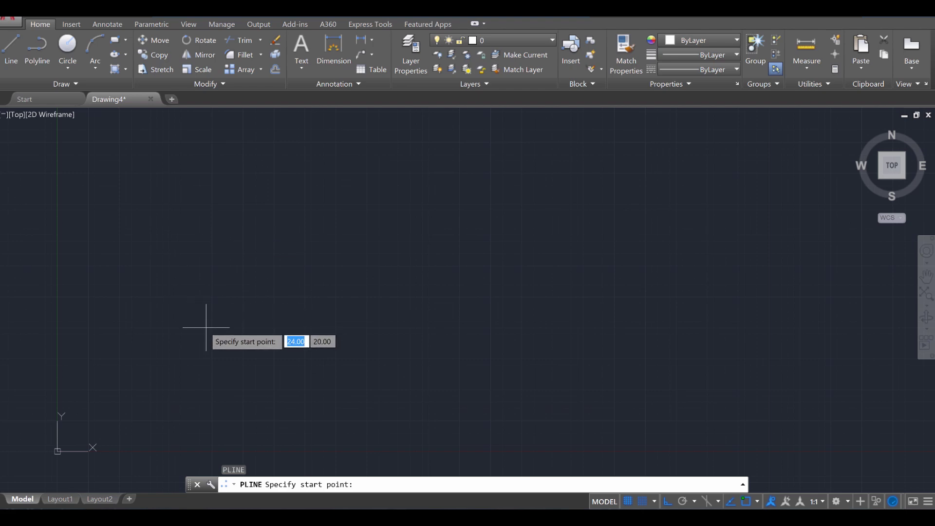
middle_click_drag(206, 323, 172, 325)
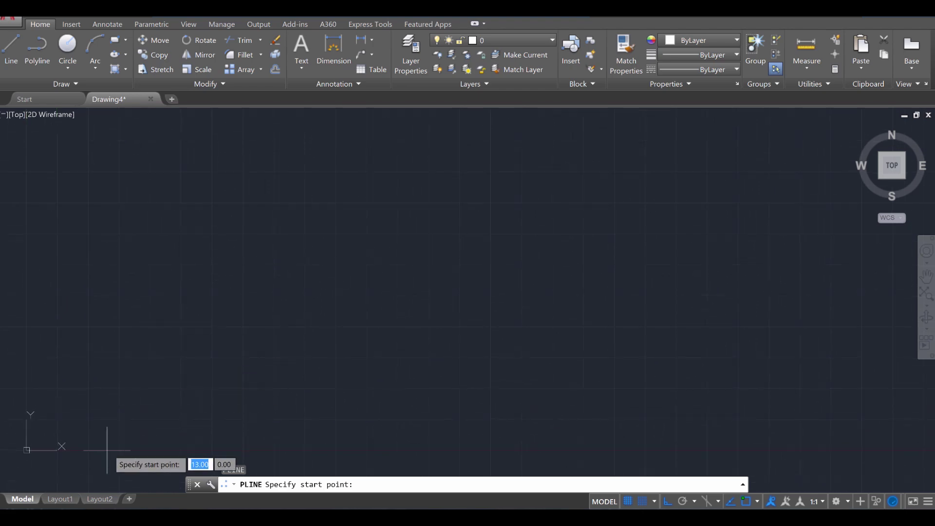
left_click(120, 419)
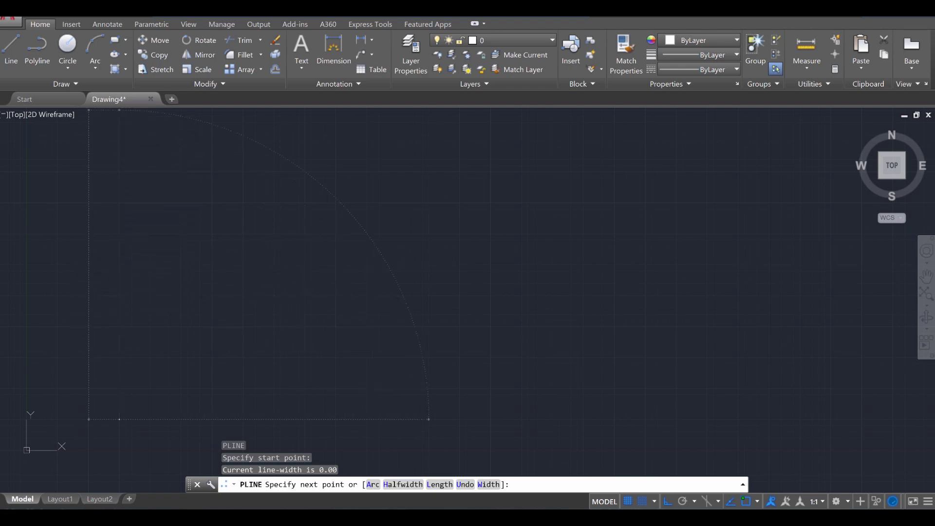
left_click(119, 110)
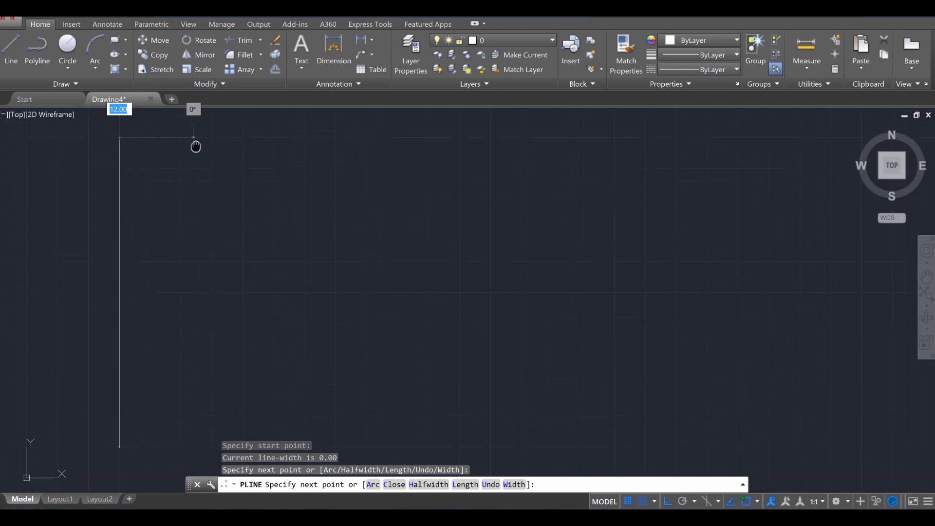
middle_click_drag(193, 144, 190, 193)
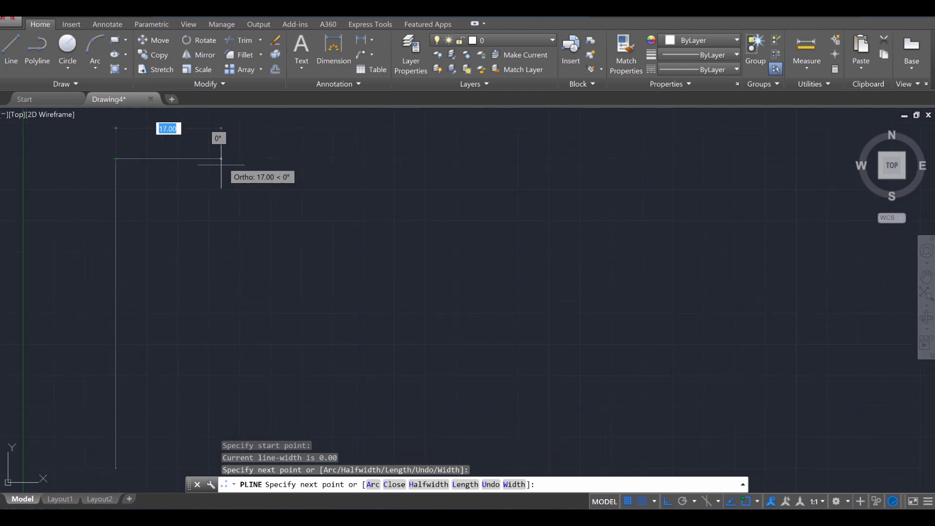
left_click(313, 158)
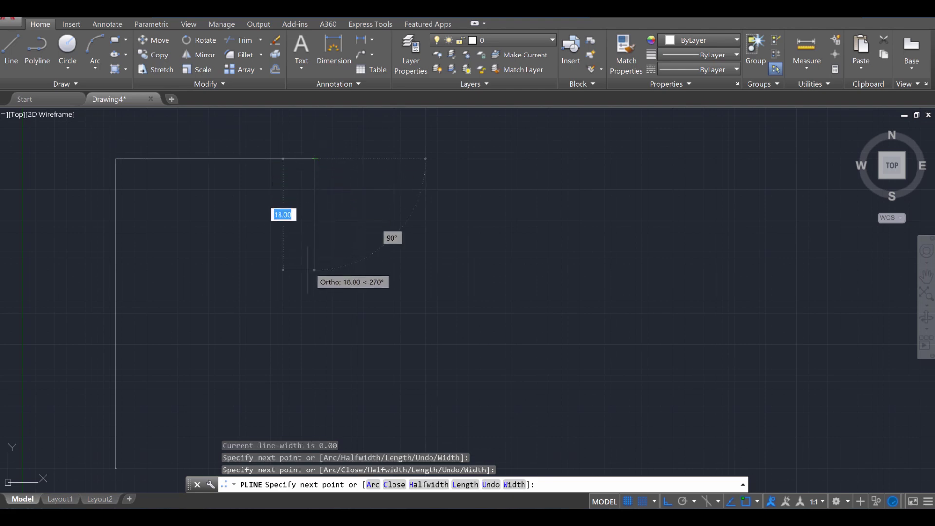
- Continue the polyline 15 units down, 10 units right, down the projection's outer side and back left in line with the upper wall
middle_click_drag(314, 282, 313, 228)
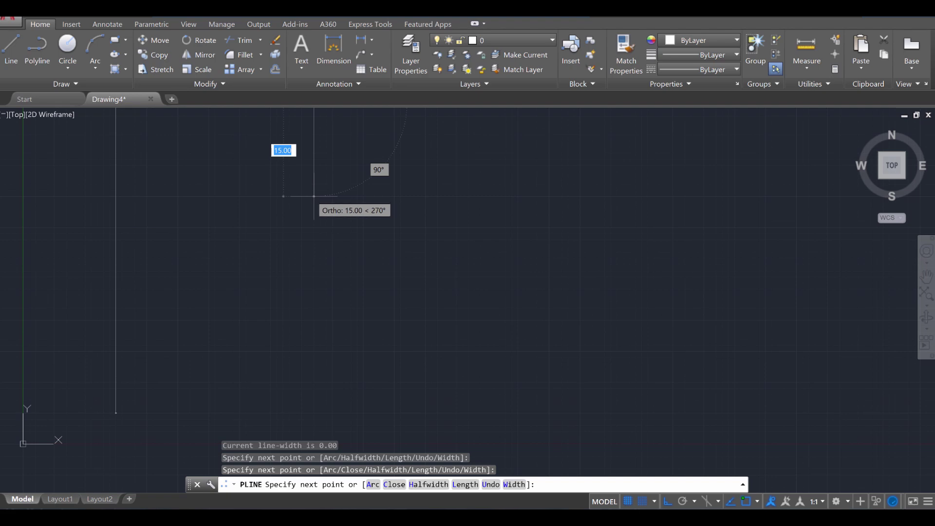
left_click(313, 197)
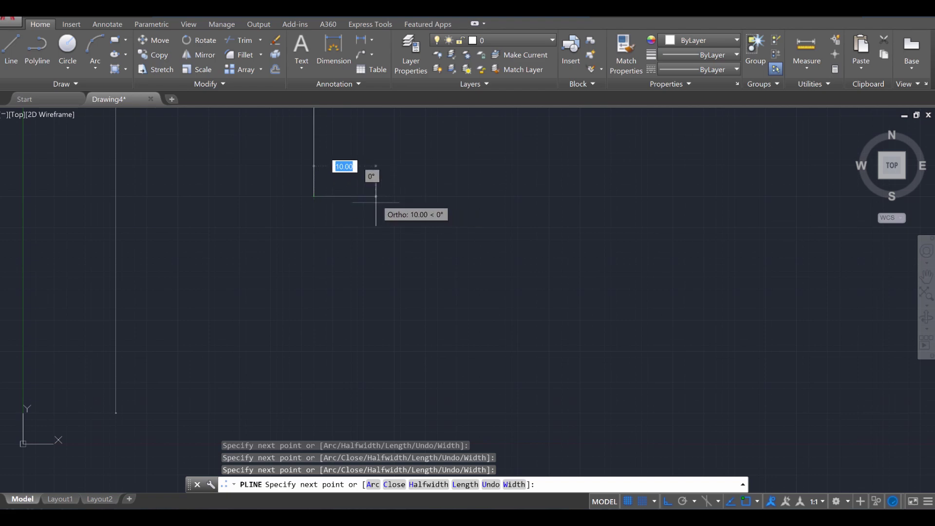
left_click(375, 196)
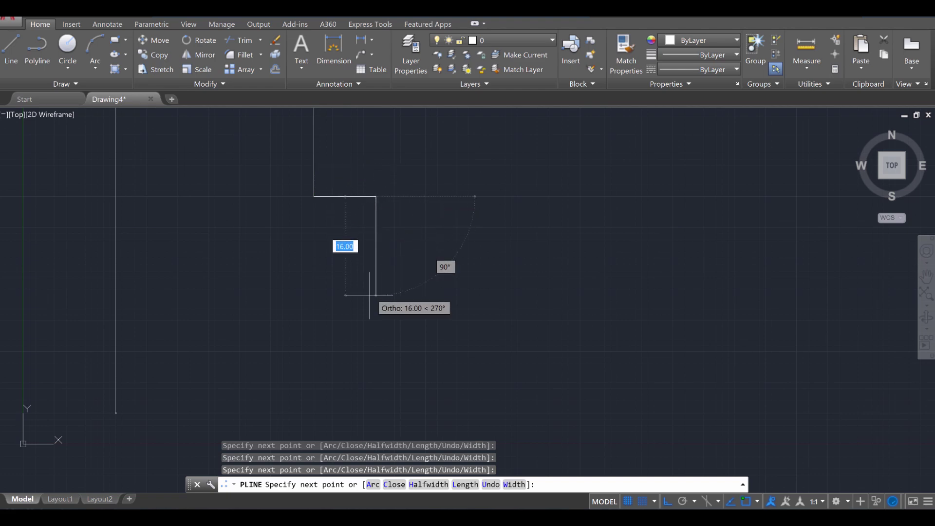
left_click(375, 319)
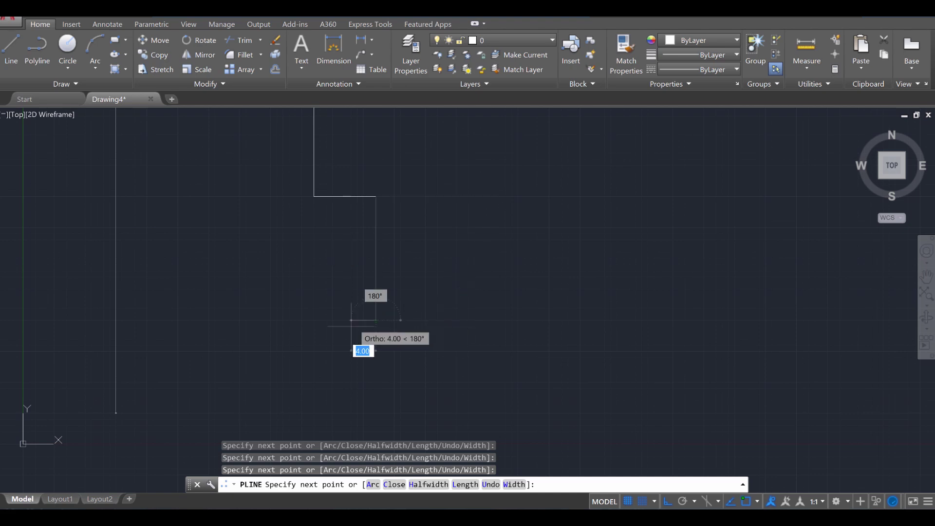
left_click(314, 320)
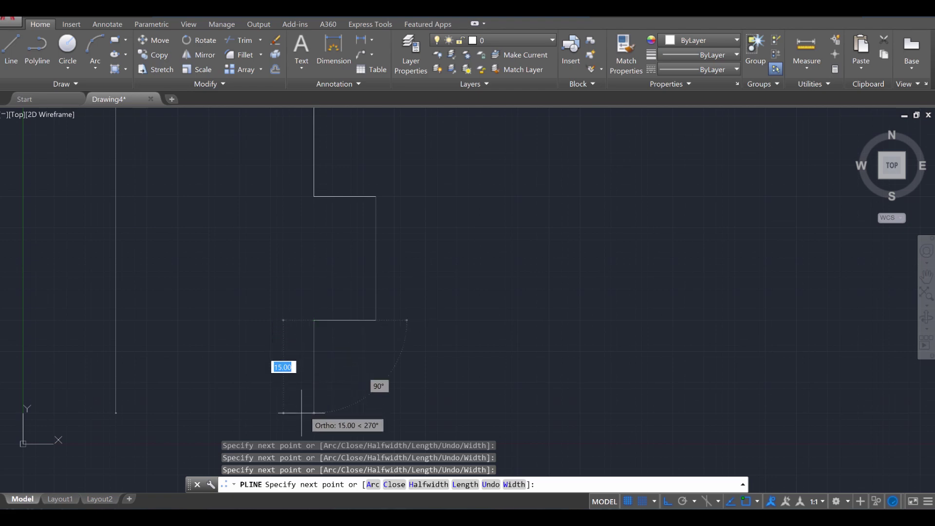
- Finish the polyline outline with a 15-unit downward segment and a bottom edge back to the start point
middle_click_drag(304, 410, 299, 375)
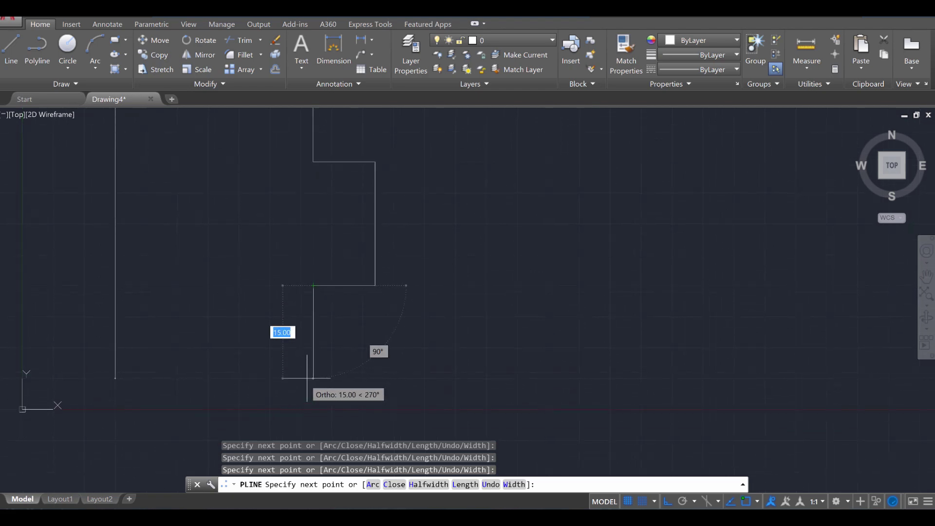
left_click(309, 378)
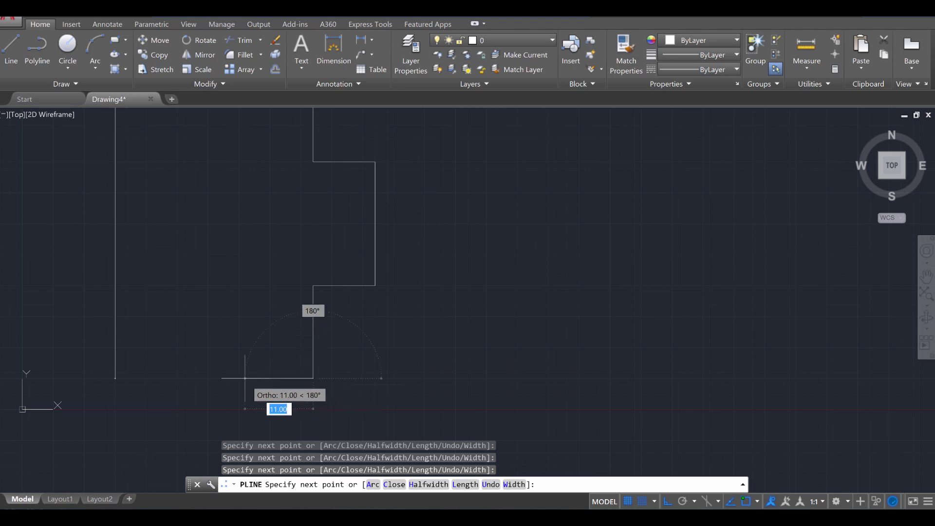
left_click(115, 377)
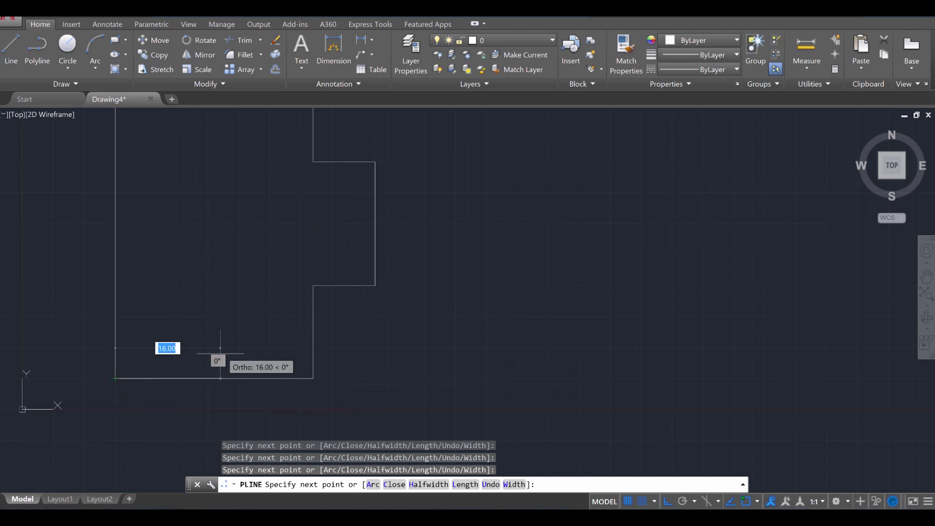
middle_click_drag(222, 350, 323, 392)
scroll(341, 346, "down", 2)
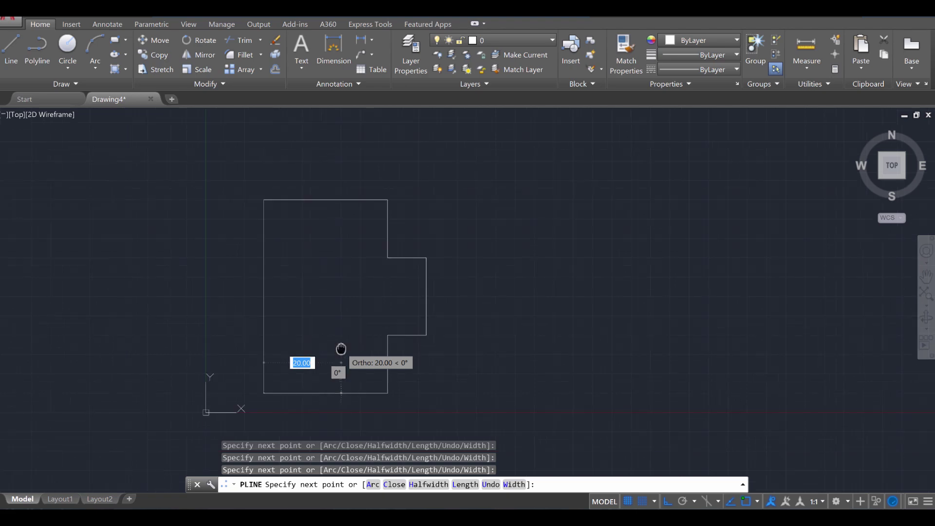
middle_click_drag(340, 346, 350, 336)
key("Escape")
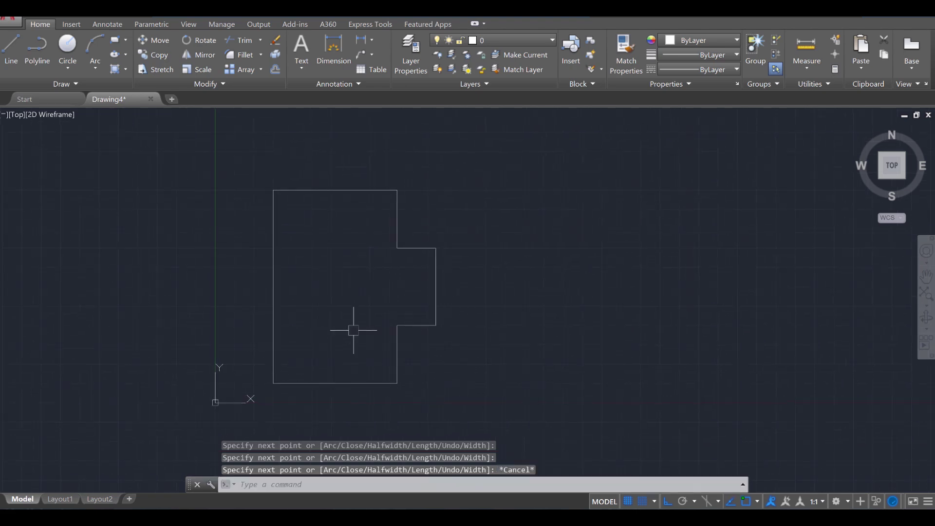
scroll(349, 338, "up", 2)
scroll(349, 339, "down", 2)
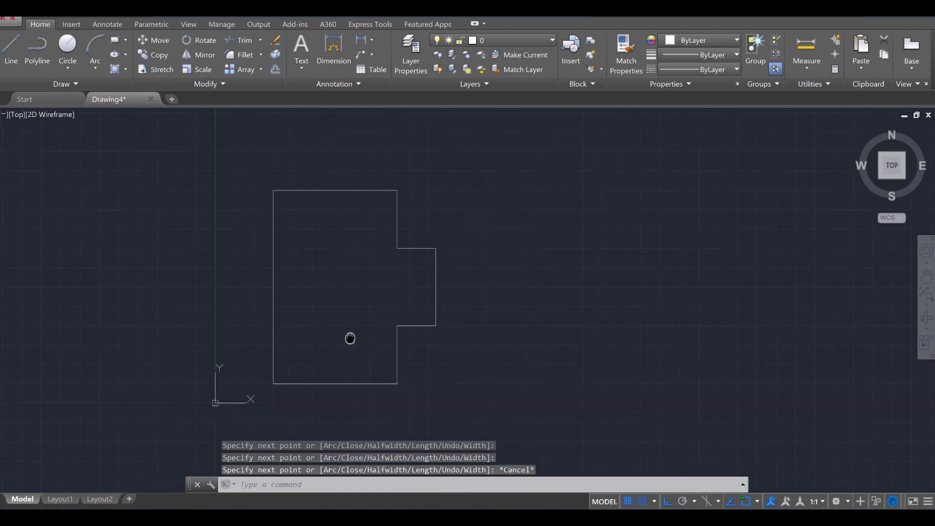